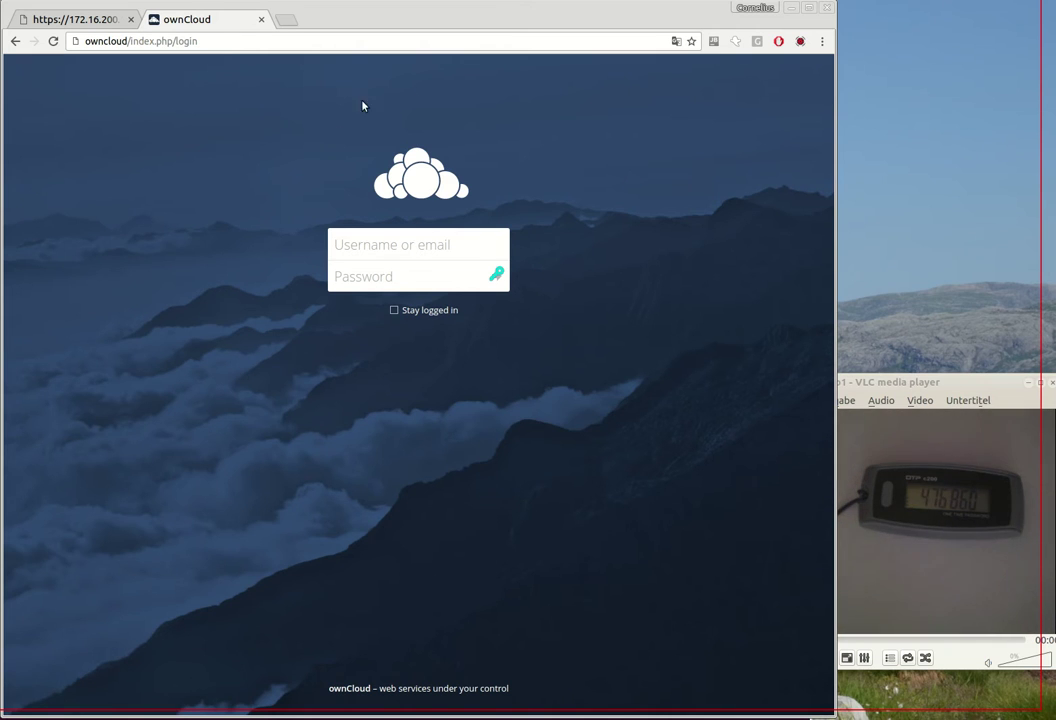
Step: Decline privacyIDEA's default realm prompt and return to the ownCloud login page
click(75, 19)
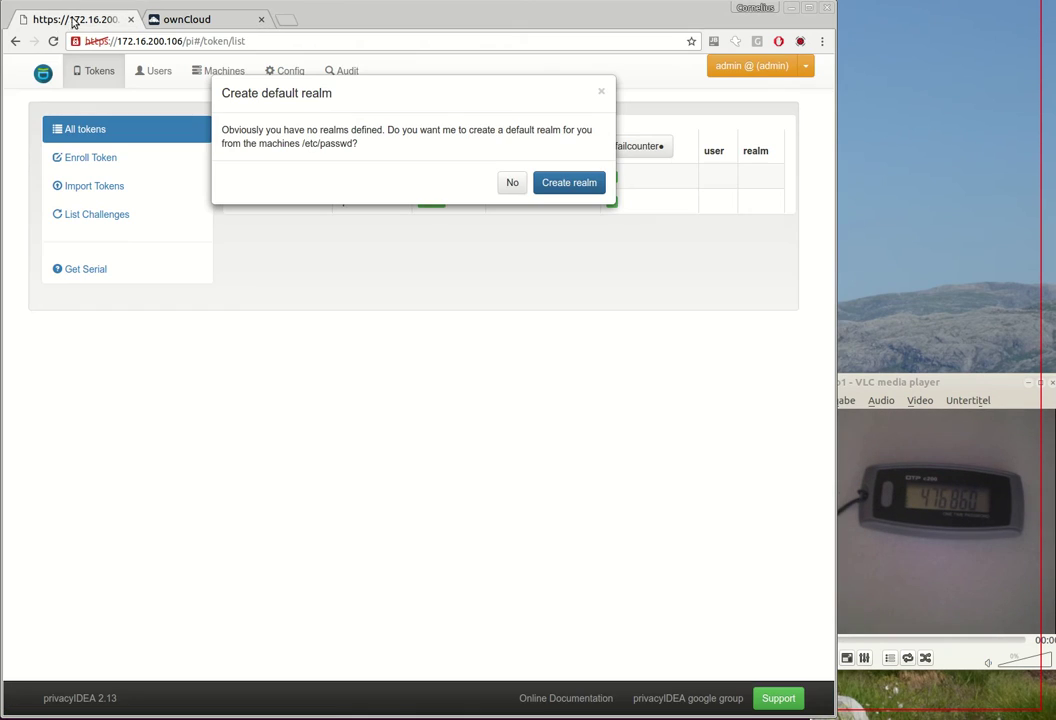
click(510, 182)
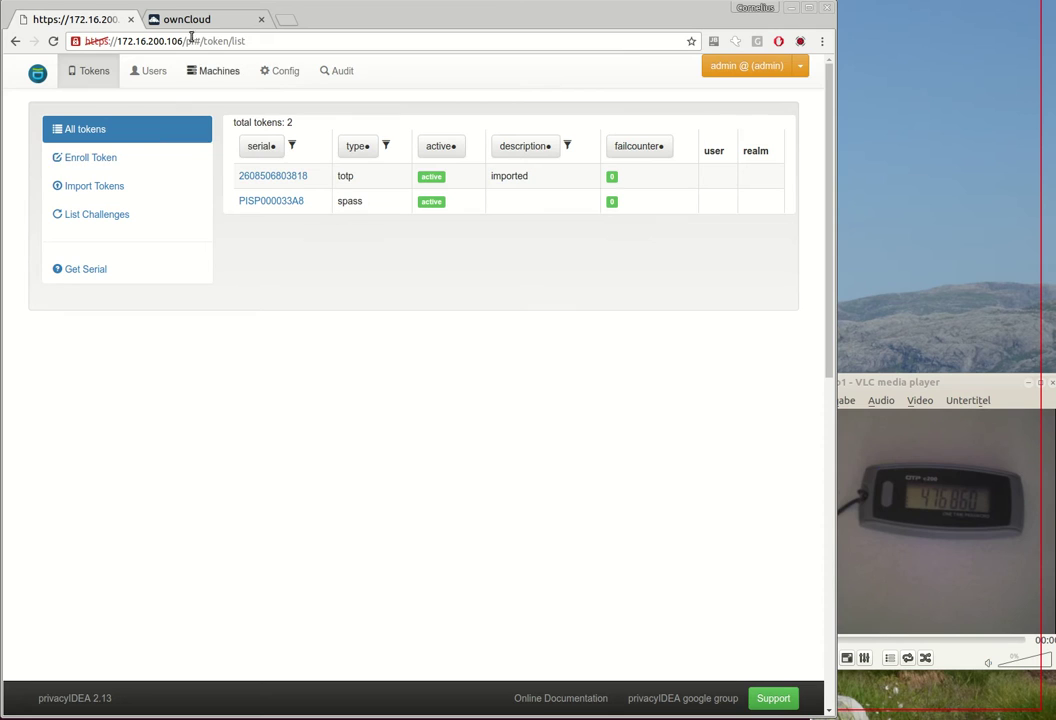
click(162, 22)
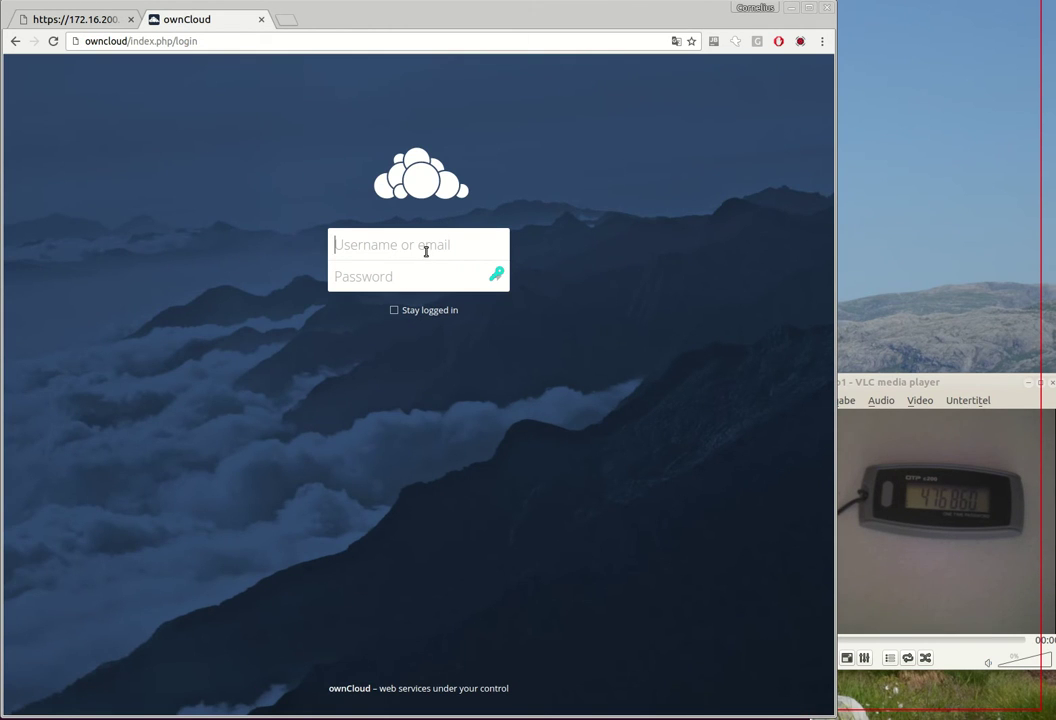
Step: Log in to ownCloud as admin with the account password and view the Users list
text(cor)
key(BackSpace)
key(BackSpace)
key(BackSpace)
text(admin)
key(Tab)
text(••••)
key(Return)
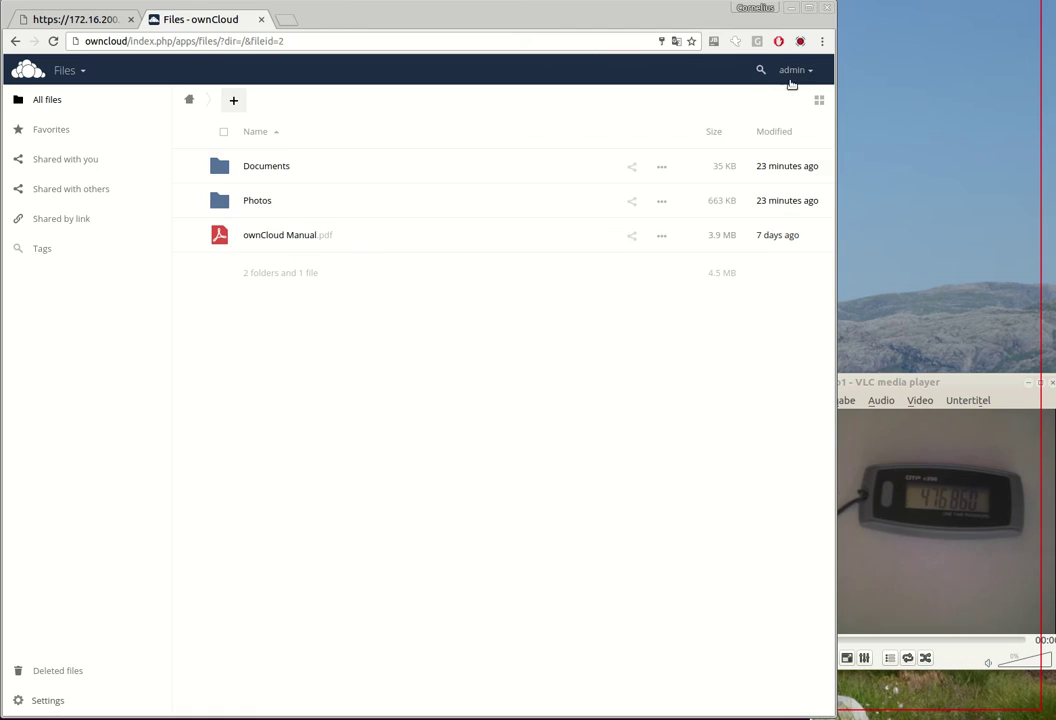
click(795, 70)
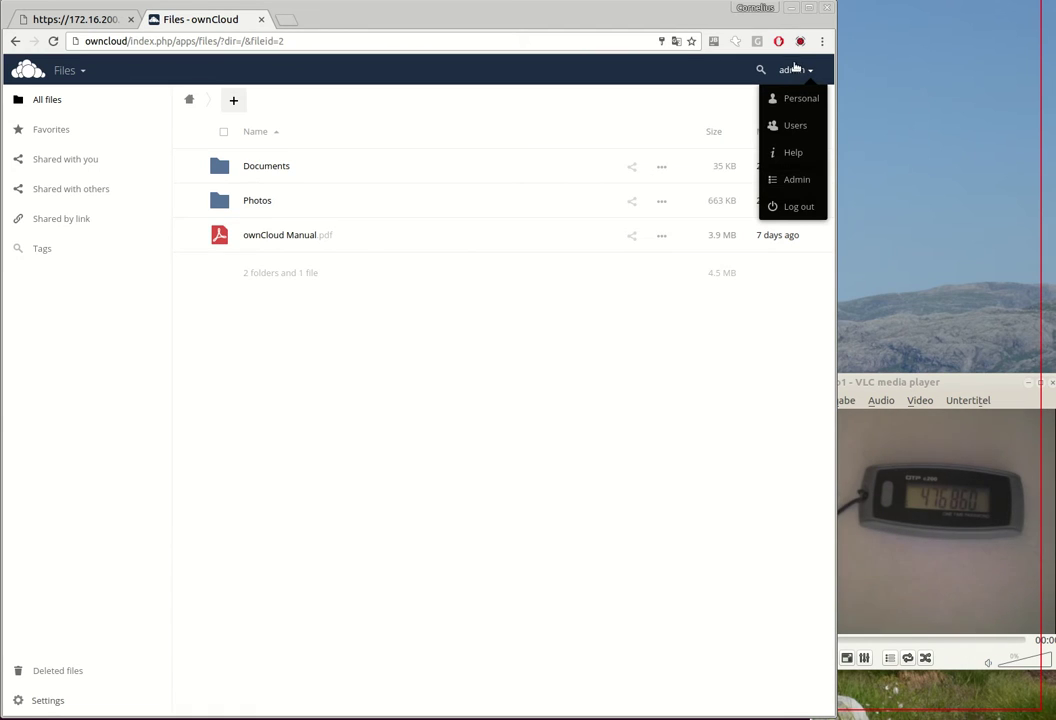
click(794, 125)
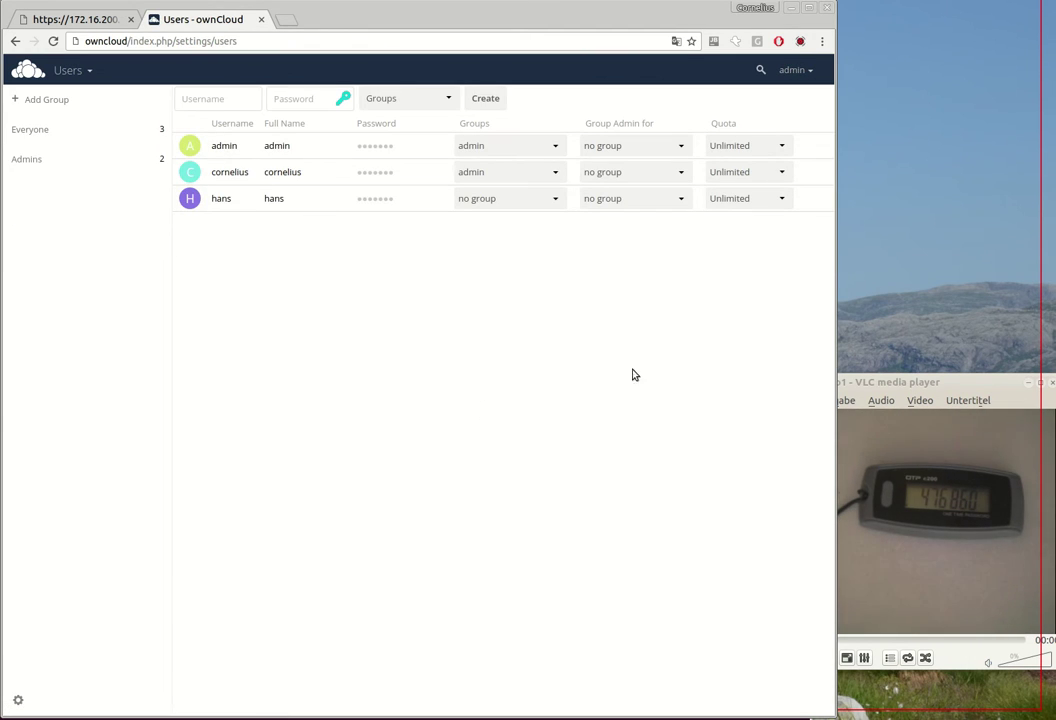
Step: Log out of admin and sign in as the second user with their password
click(792, 71)
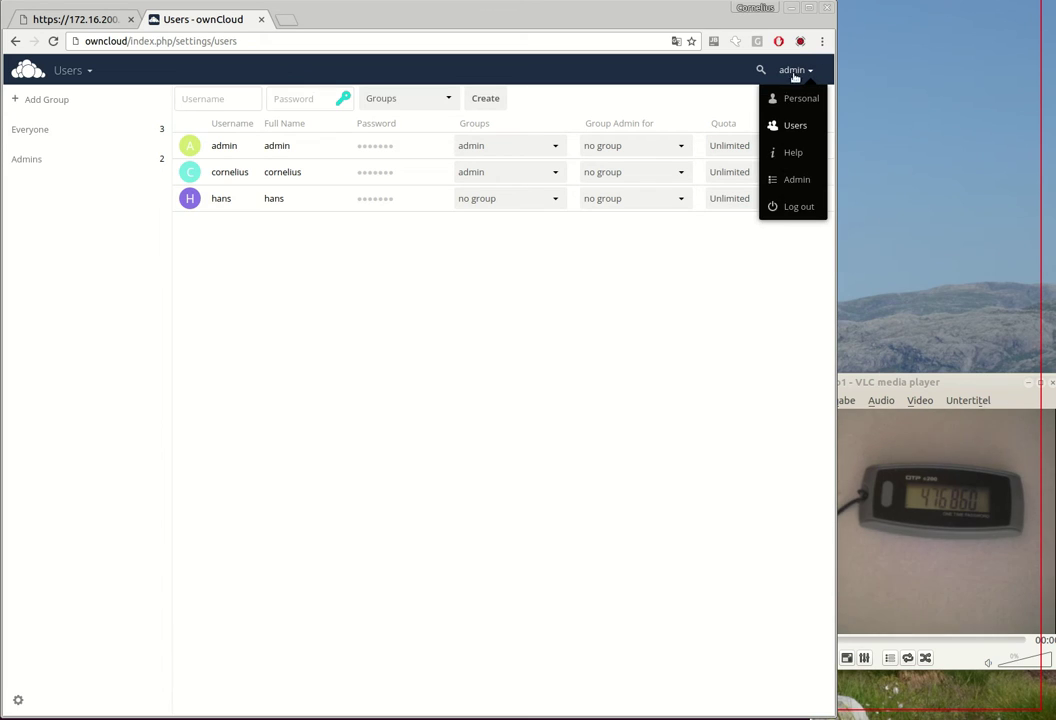
click(790, 210)
text(cornelius)
key(Tab)
text(****)
key(Return)
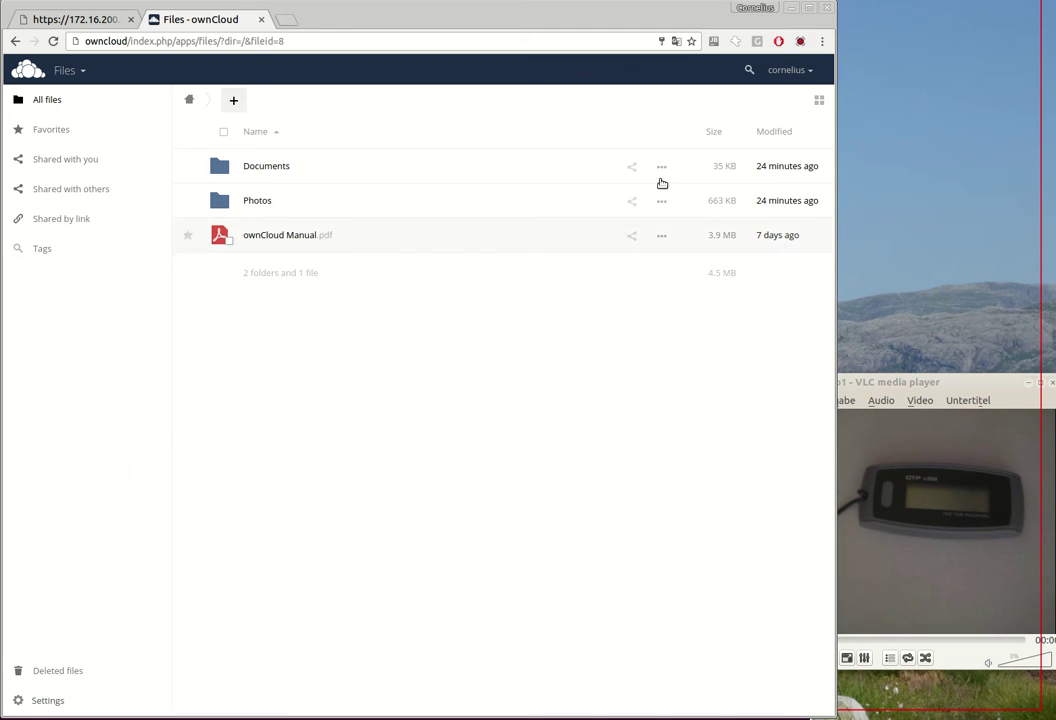
Step: Enable the privacyIDEA Two Factor Authentication app from the Not enabled apps list
click(62, 68)
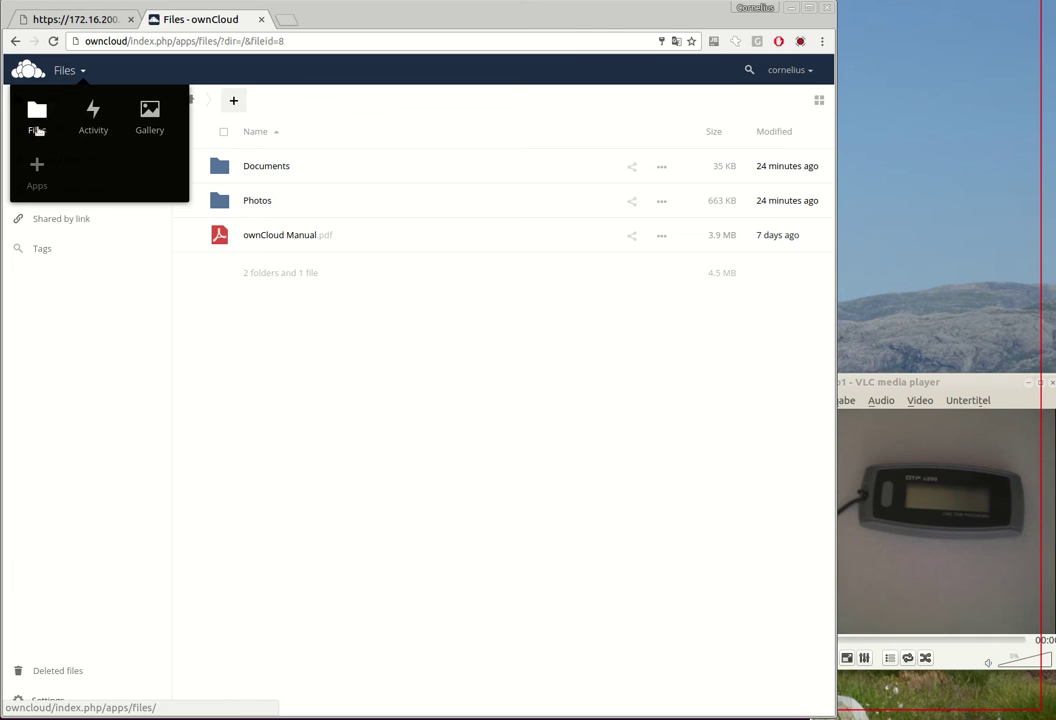
click(34, 172)
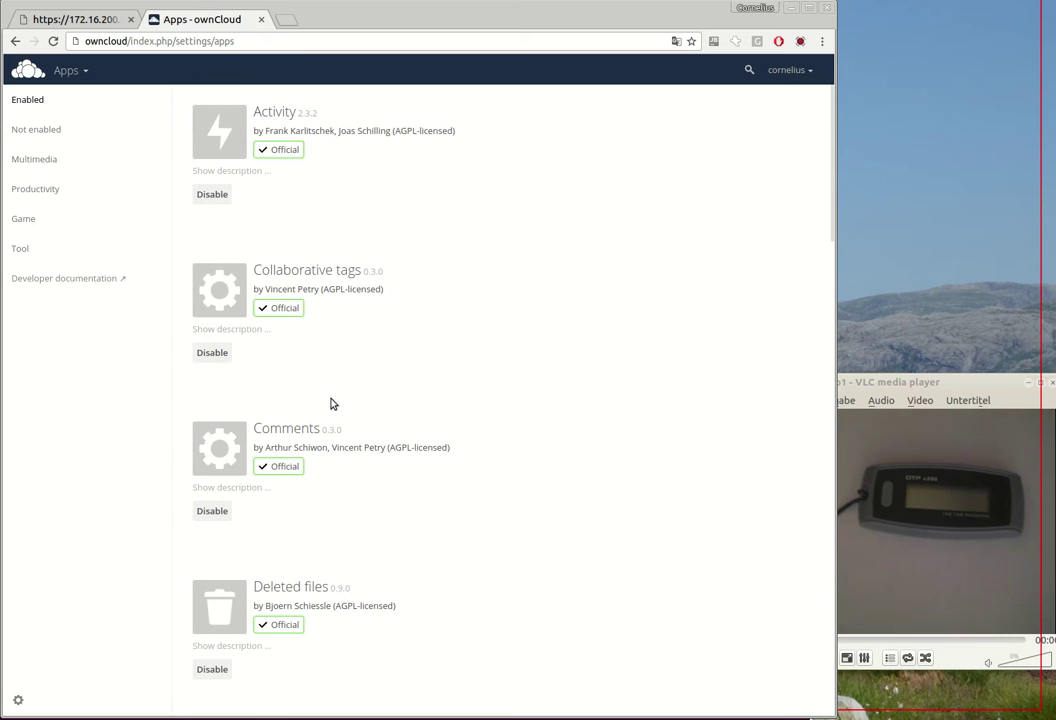
click(43, 126)
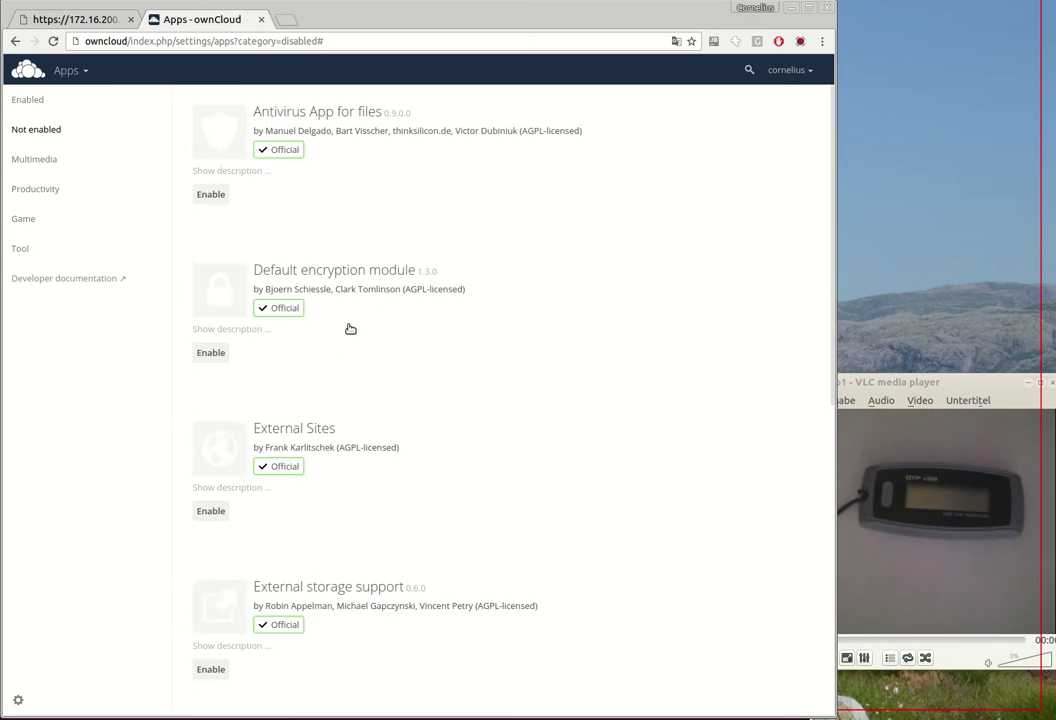
scroll(349, 328, down, 8)
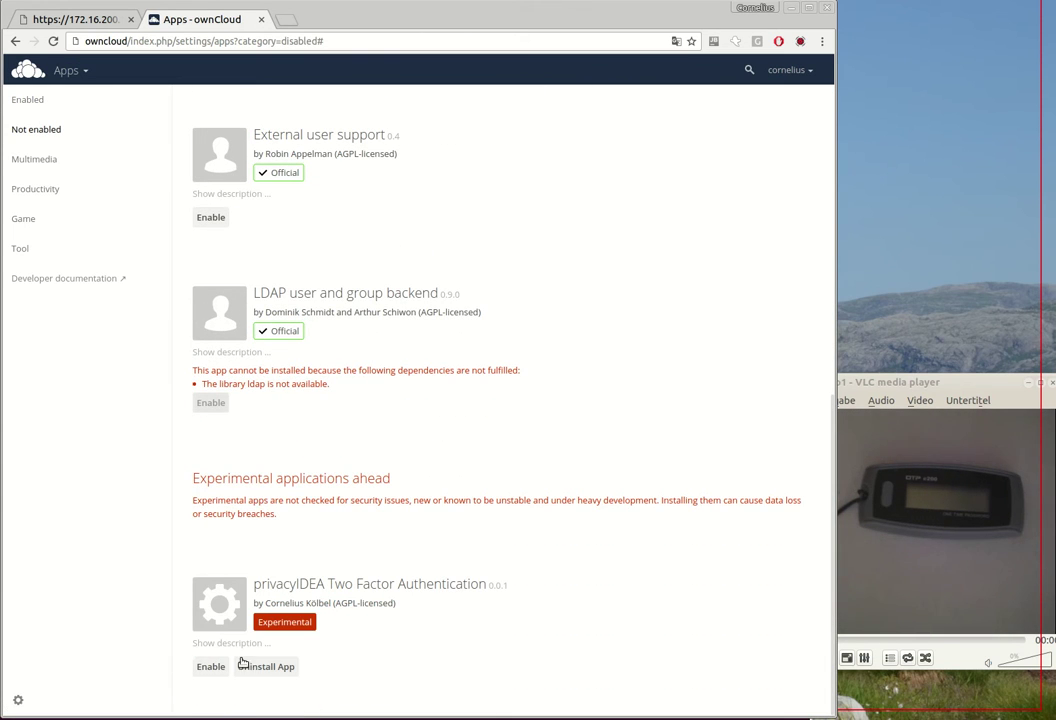
click(200, 667)
scroll(285, 325, up, 1)
scroll(300, 315, up, 5)
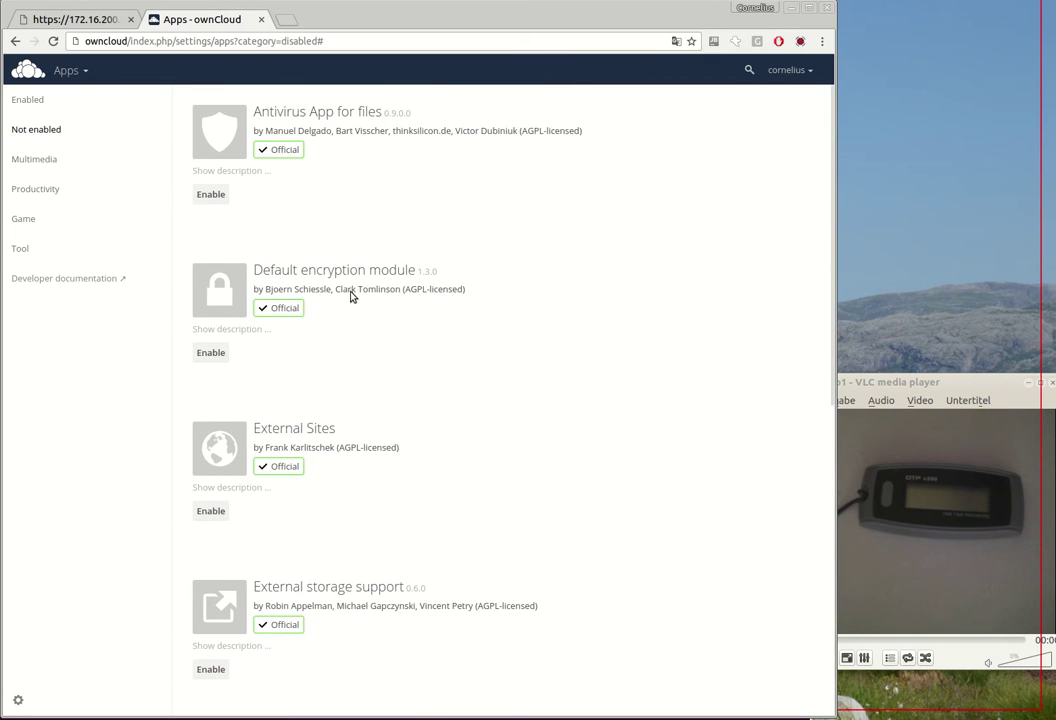
click(795, 72)
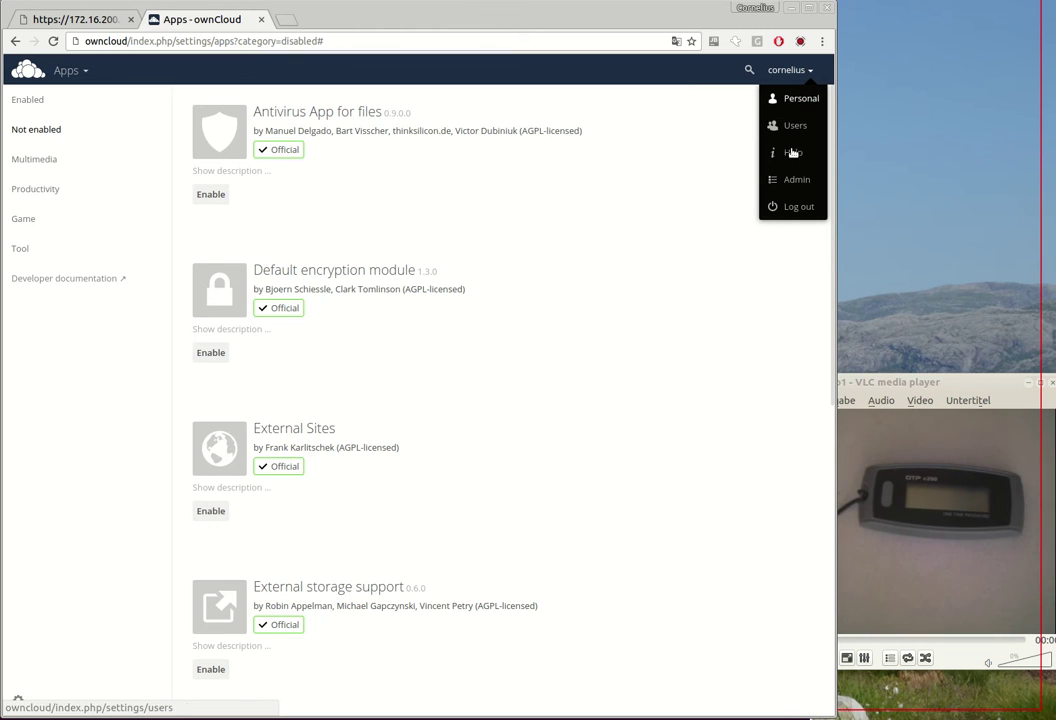
Step: In Admin settings, append /pi/validate/check to the privacyIDEA server URL, leaving SSL verification off
click(795, 179)
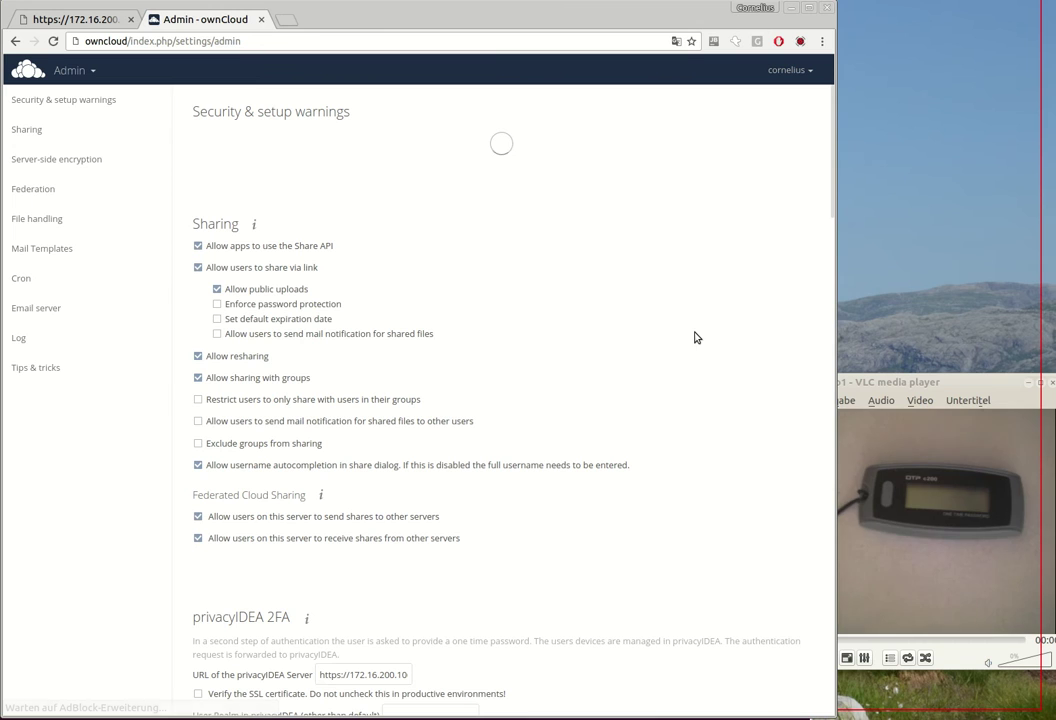
scroll(500, 243, down, 3)
scroll(322, 470, up, 1)
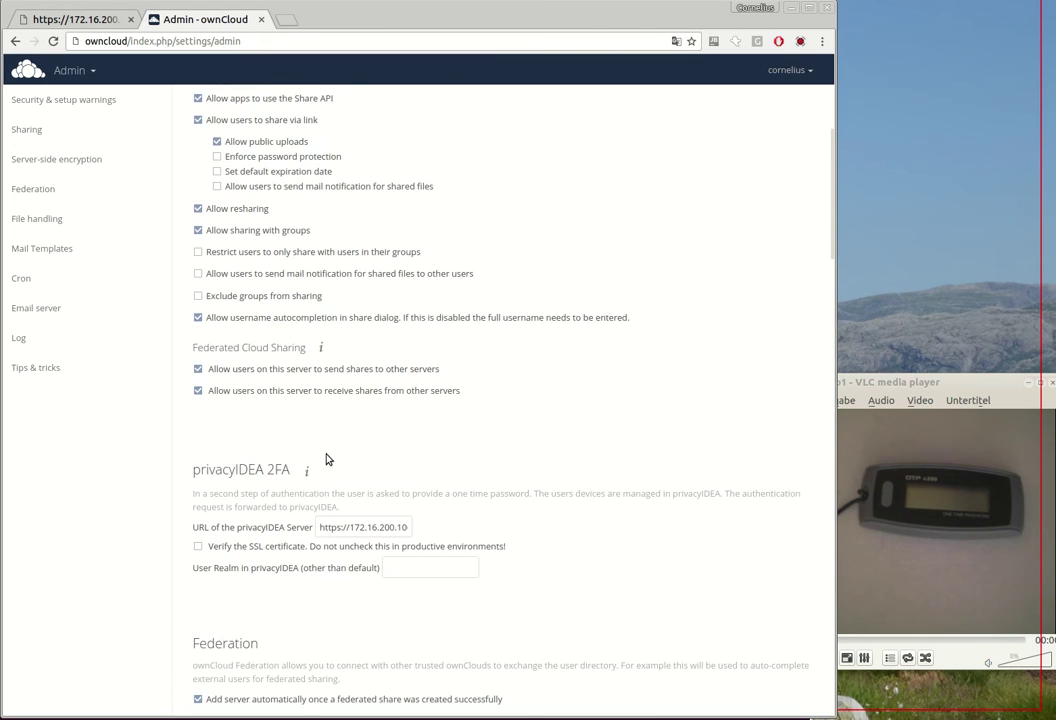
scroll(370, 467, down, 2)
click(382, 420)
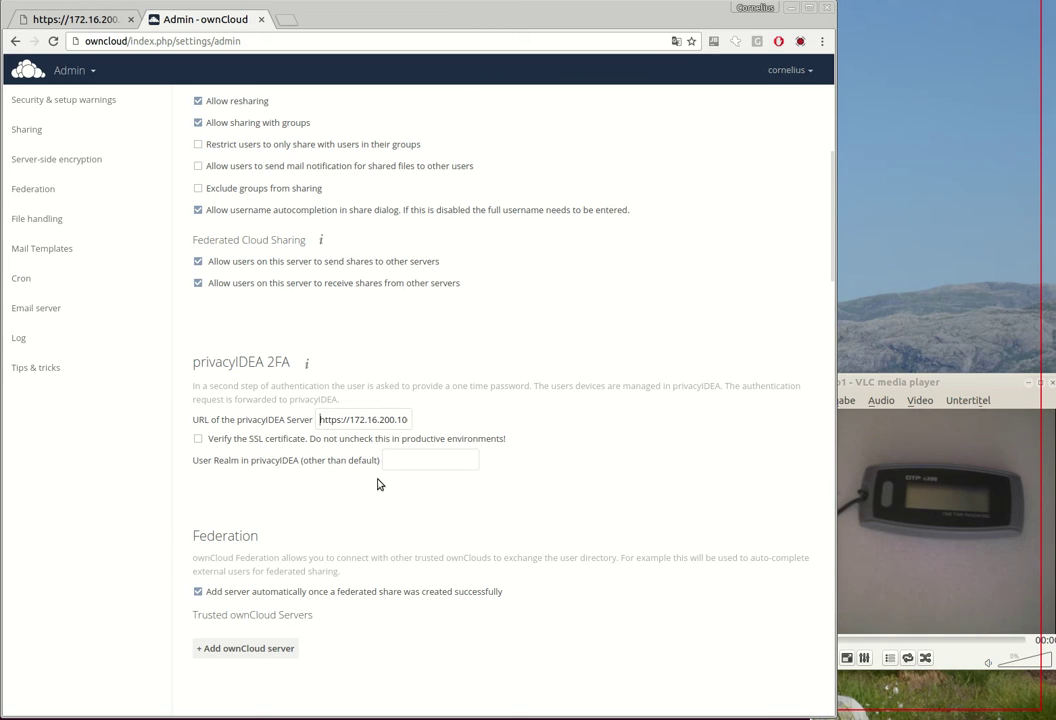
key(Right)
key(Right)
key(Right)
key(Right)
key(Right)
key(Right)
key(Right)
key(Right)
key(Right)
key(Right)
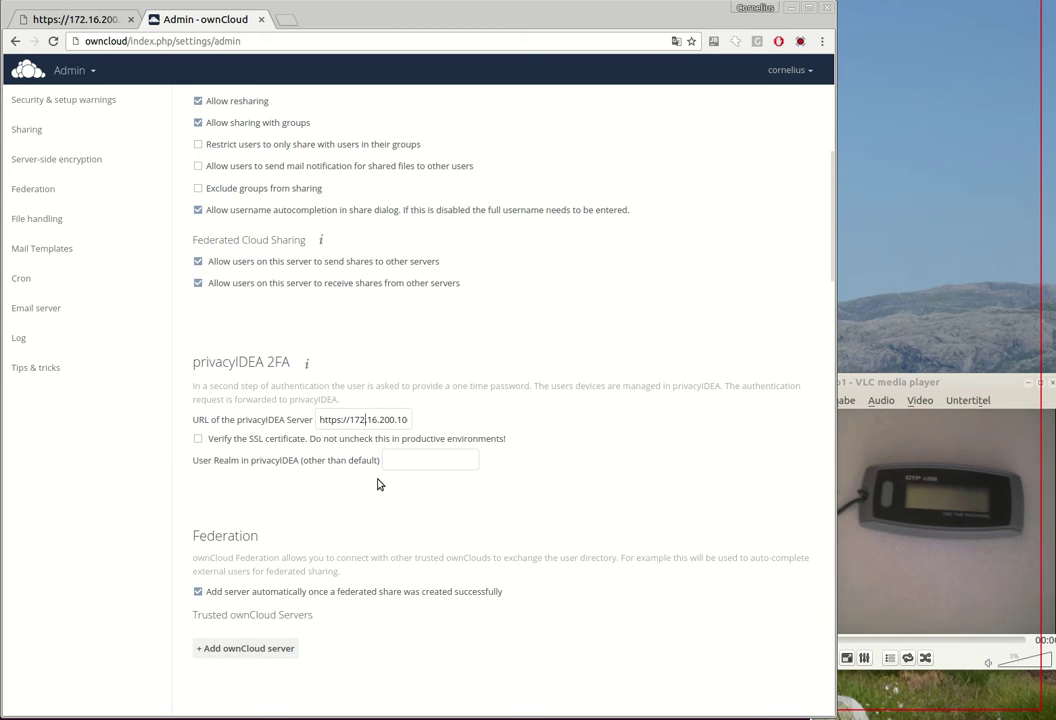
key(Right)
key(Right)
key(Right)
key(Right)
key(Right)
key(Right)
key(Right)
key(Right)
key(Right)
key(Right)
key(Right)
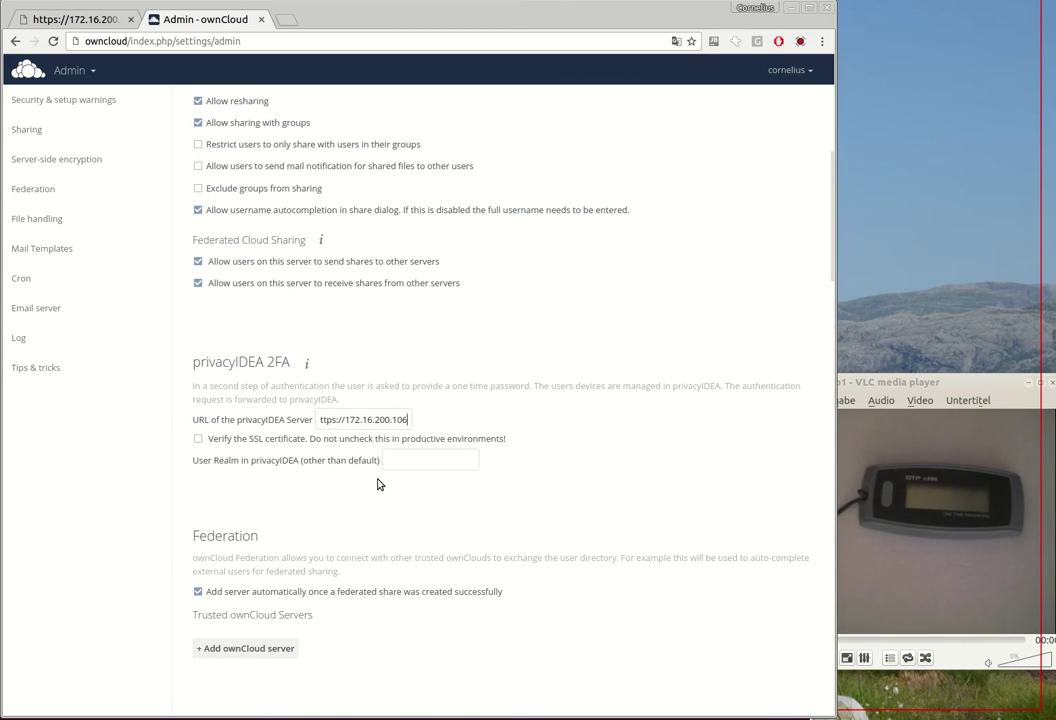
text(/pi/validate/check)
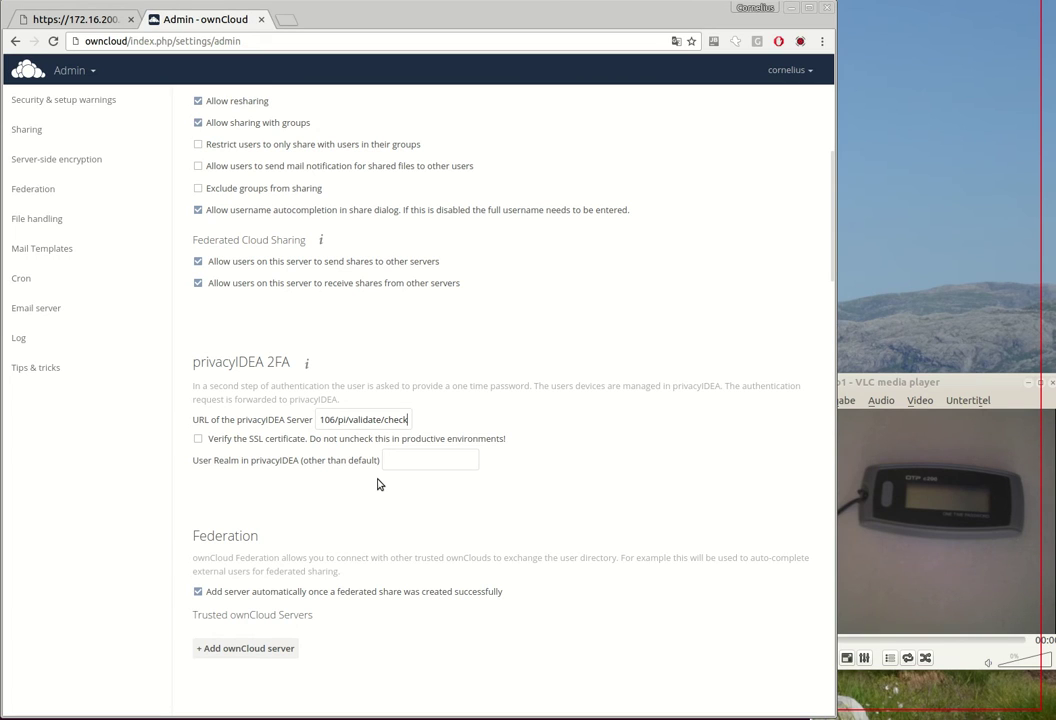
key(Home)
click(201, 441)
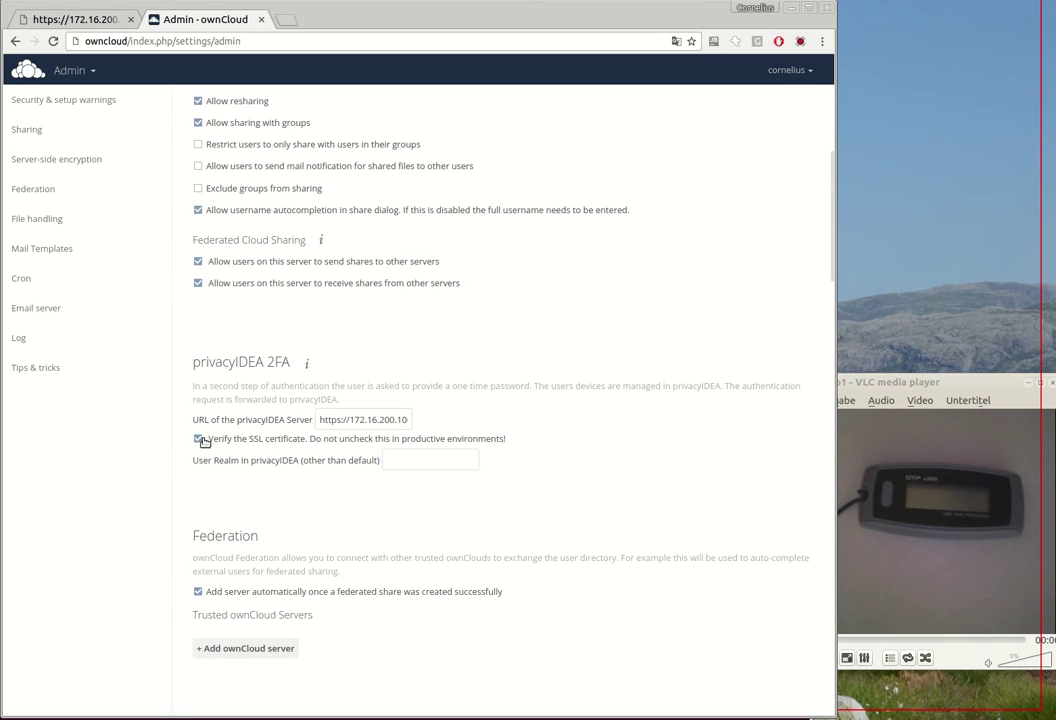
click(199, 441)
scroll(493, 298, up, 3)
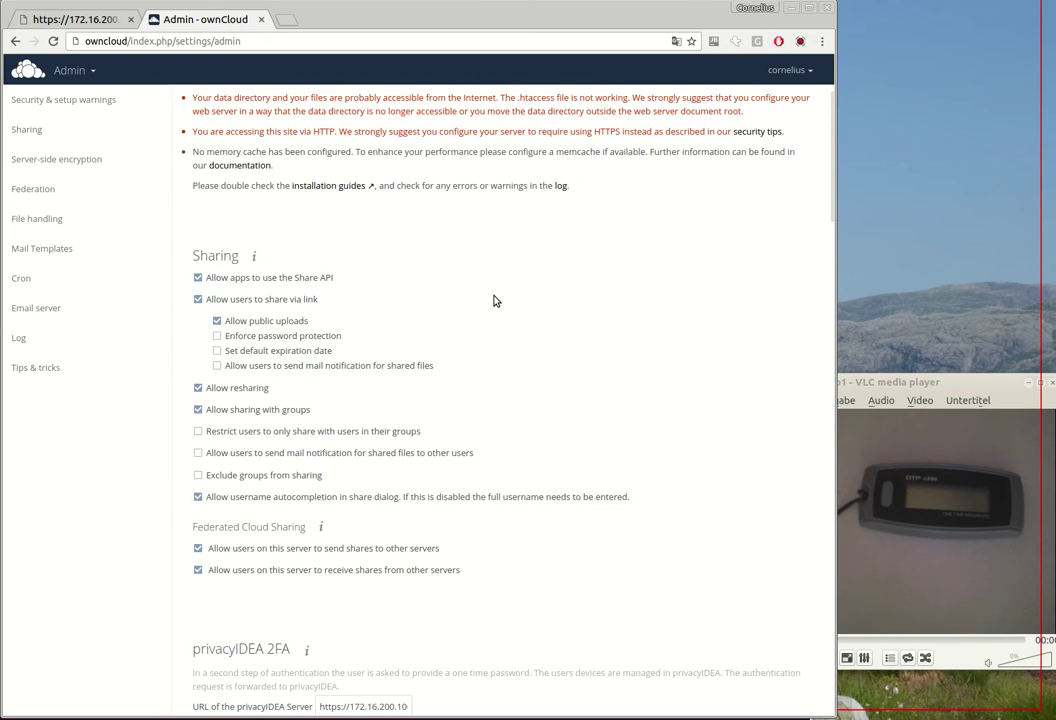
Step: Log out and log back in as the test user with their password
click(788, 70)
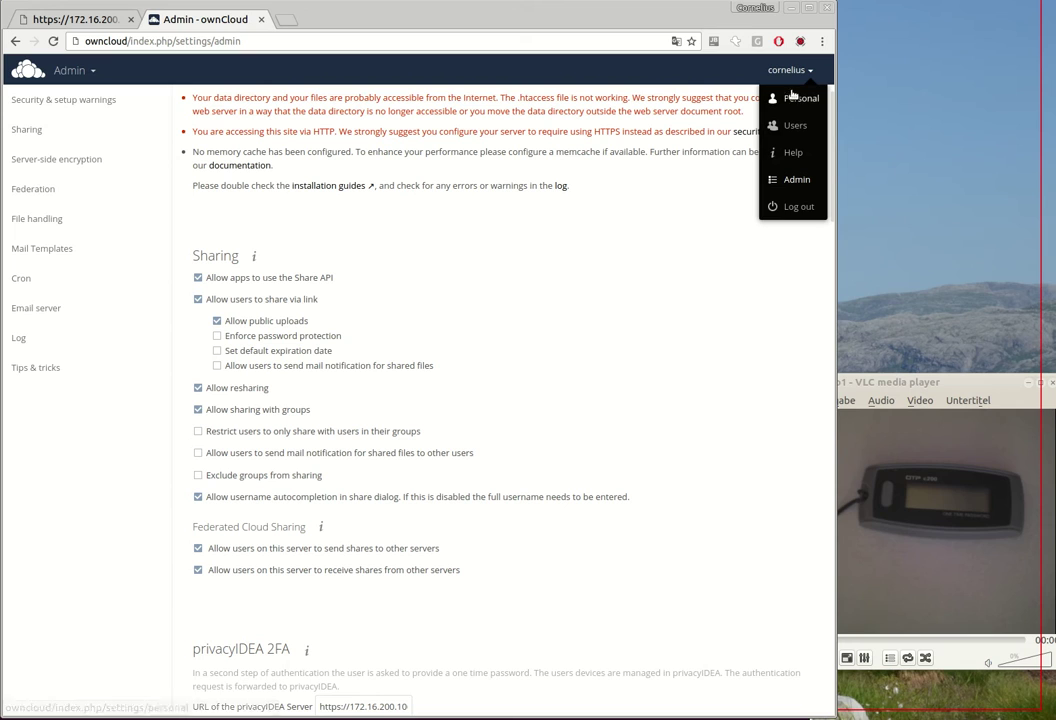
click(801, 207)
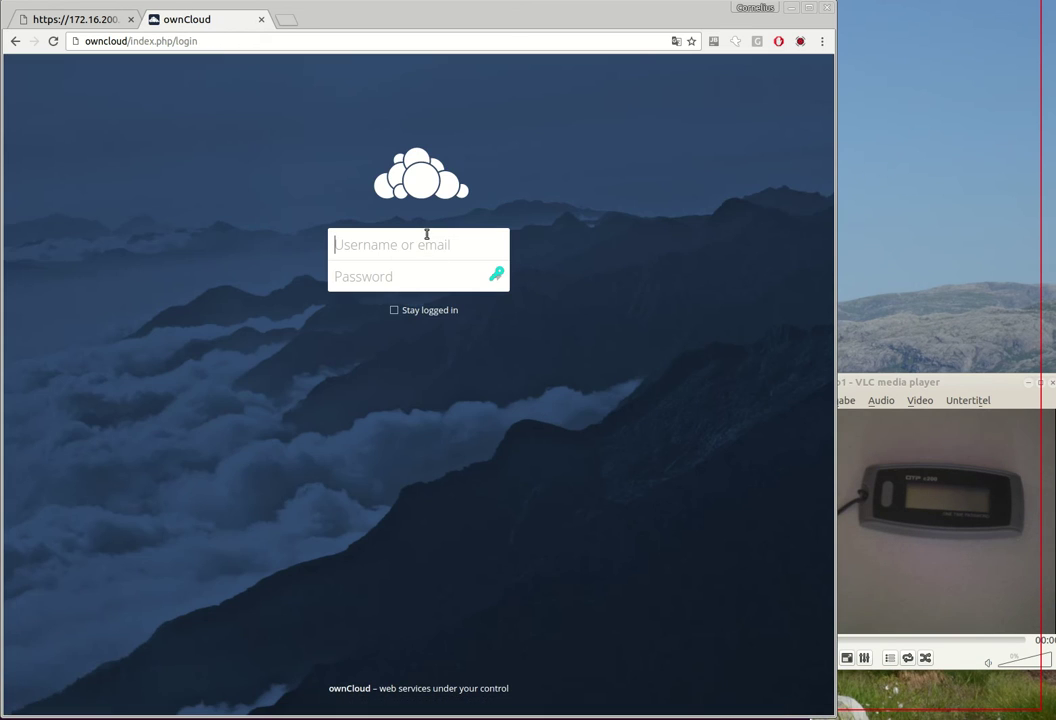
text(cornelius)
key(Tab)
text(•••••)
key(Return)
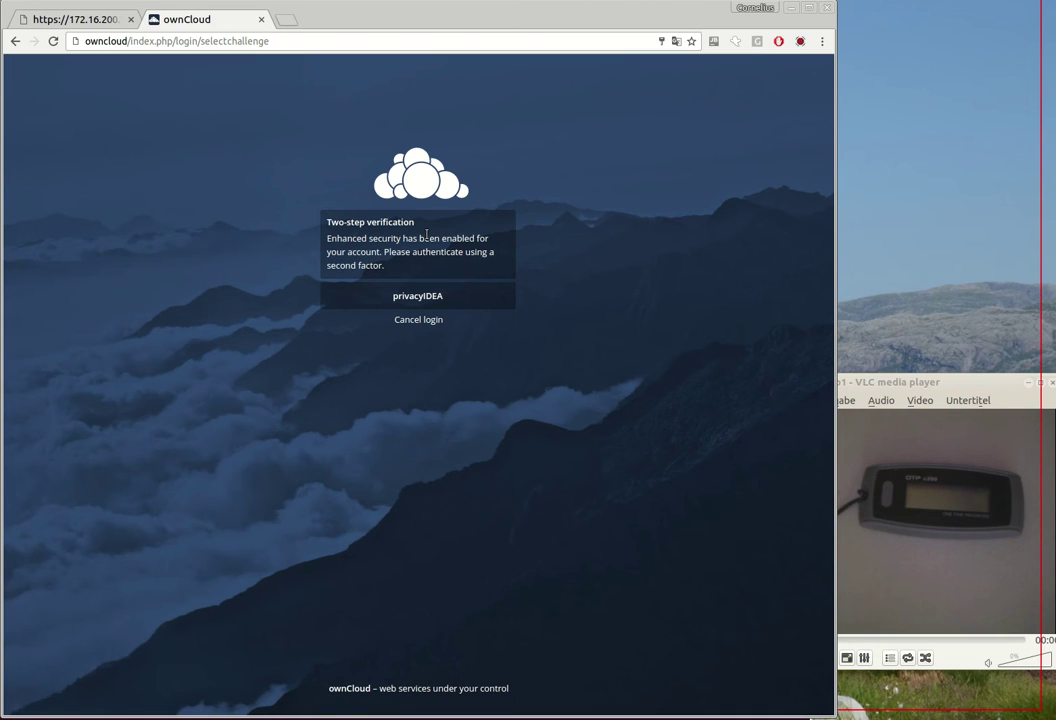
Step: Choose privacyIDEA as the second factor and submit a one-time code, which fails verification
click(414, 298)
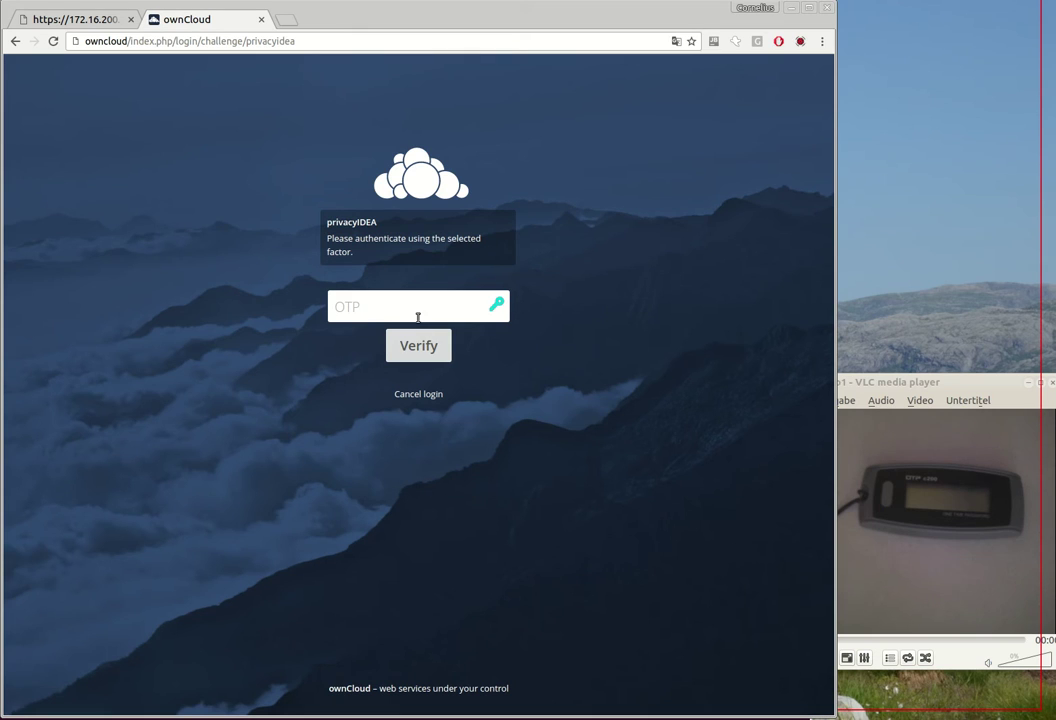
click(416, 311)
text(••••••)
click(420, 347)
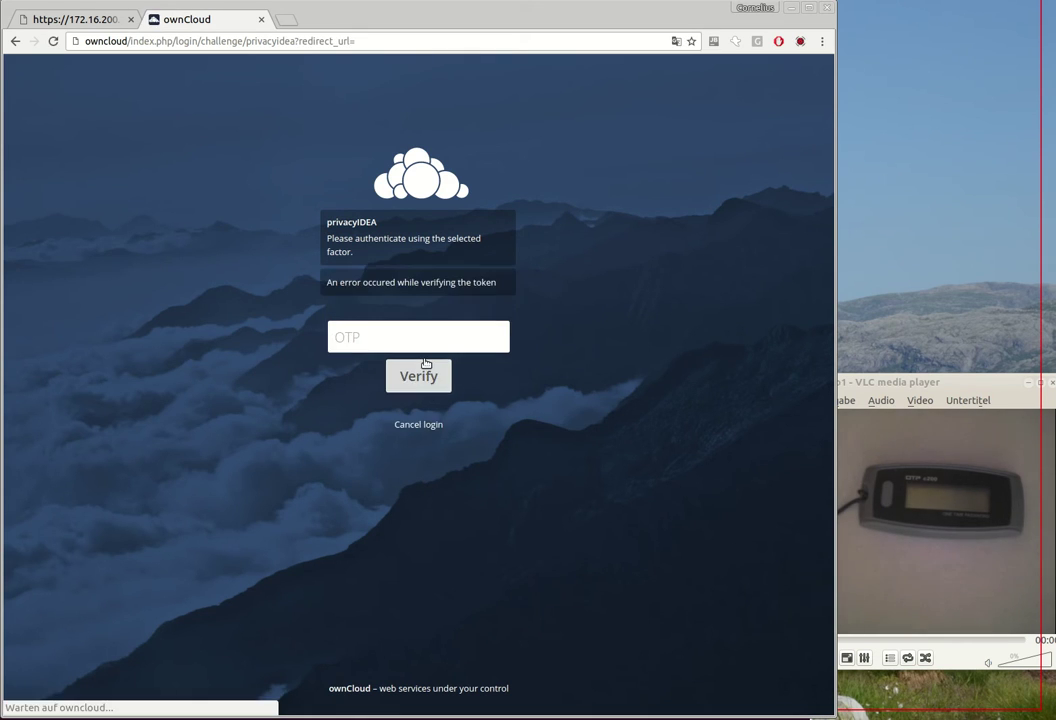
Step: Log in to privacyIDEA as admin and decline creating a default realm
click(90, 19)
click(368, 282)
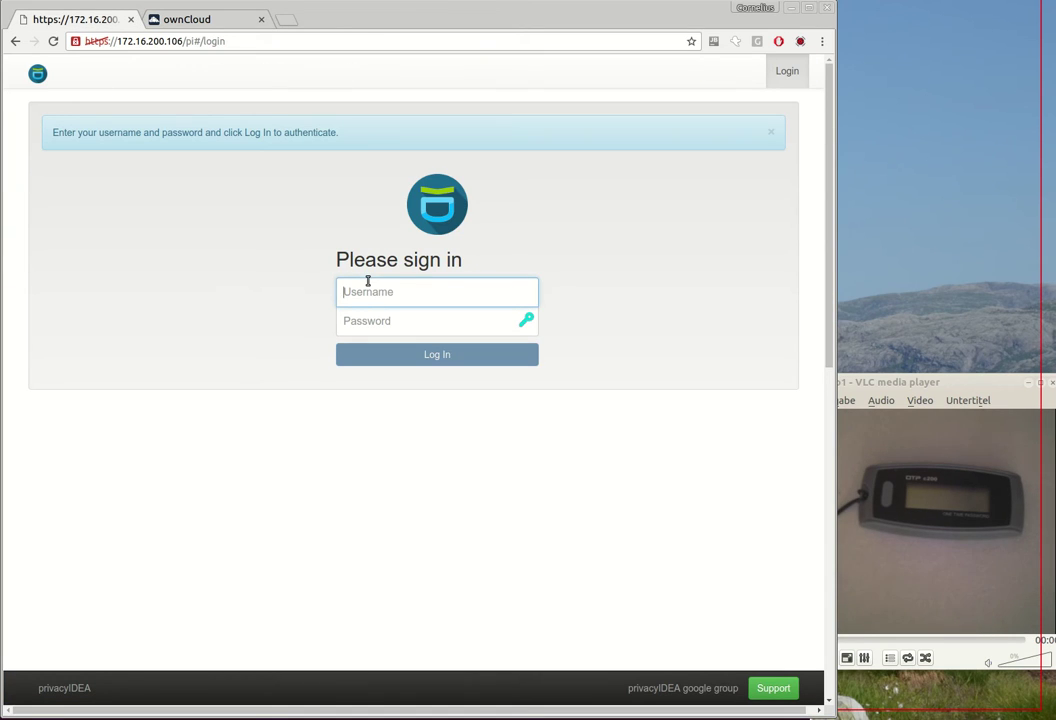
text(admin)
key(Tab)
text(••••)
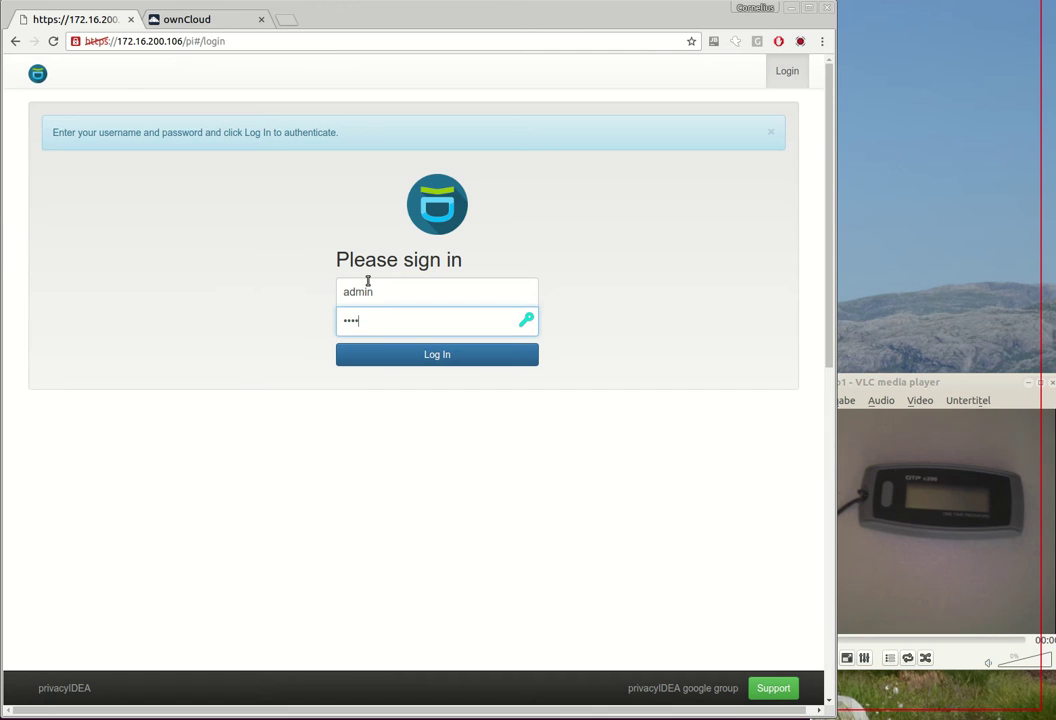
key(Return)
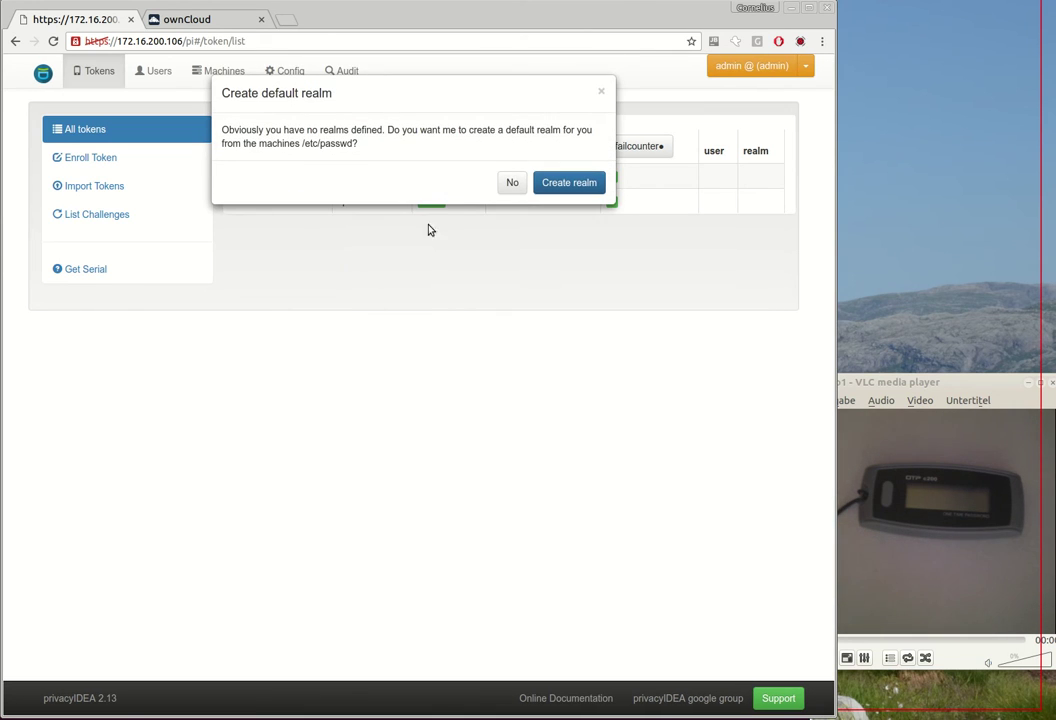
click(511, 181)
Step: In the Audit log, highlight the failed check's ERR905 user-not-found-in-resolver message
click(334, 71)
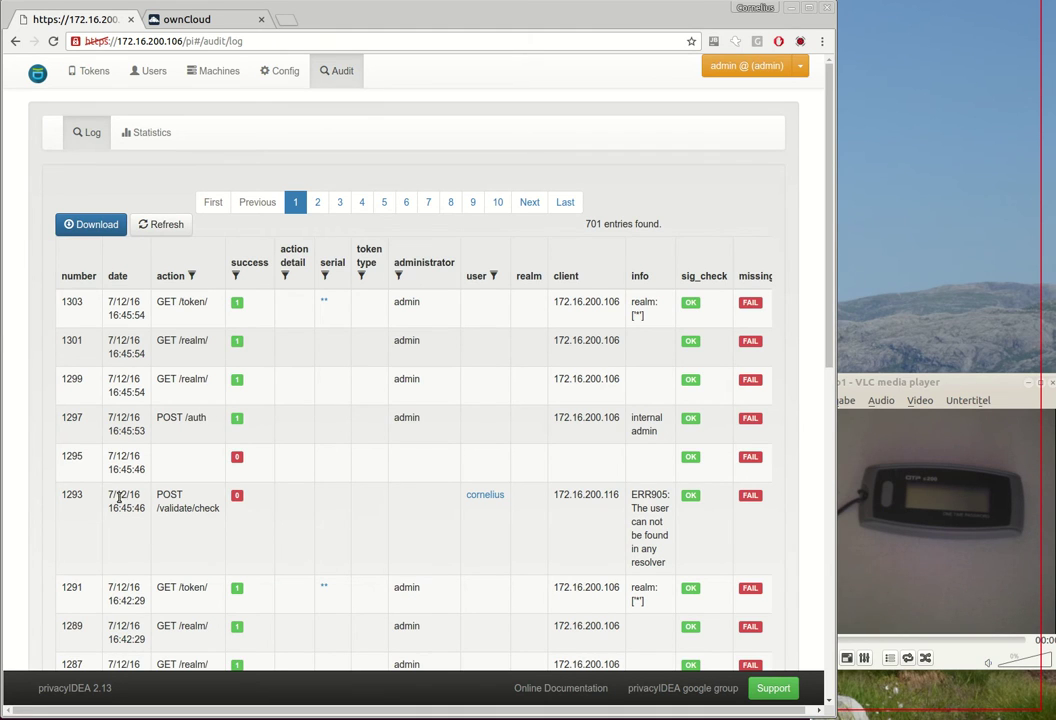
double_click(166, 494)
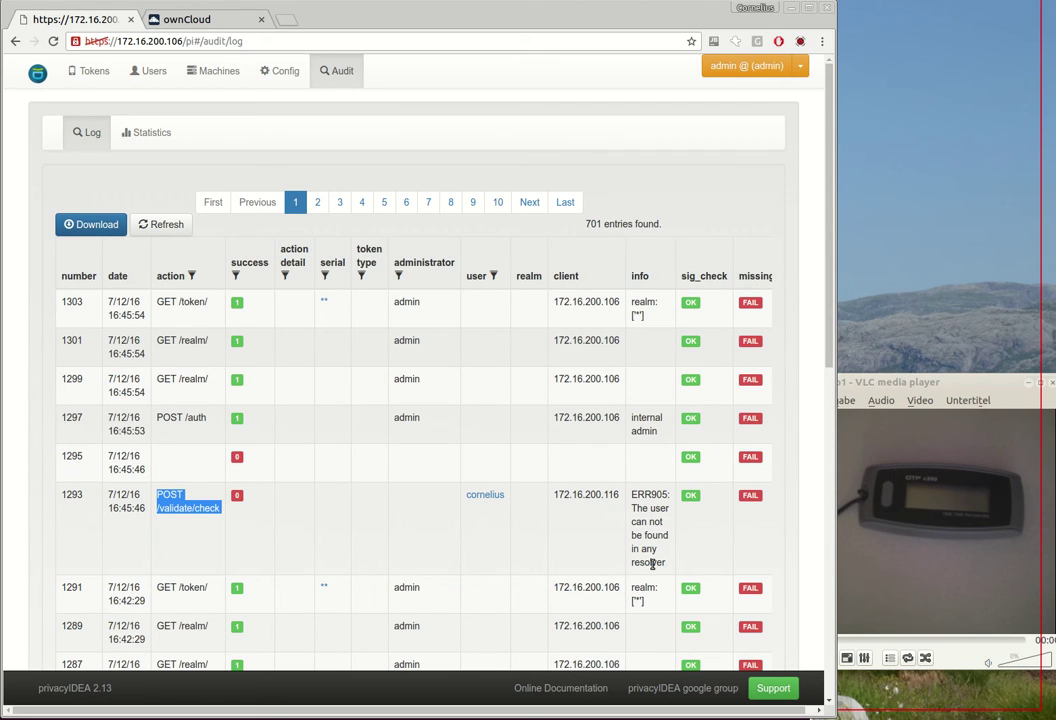
drag(632, 496, 667, 570)
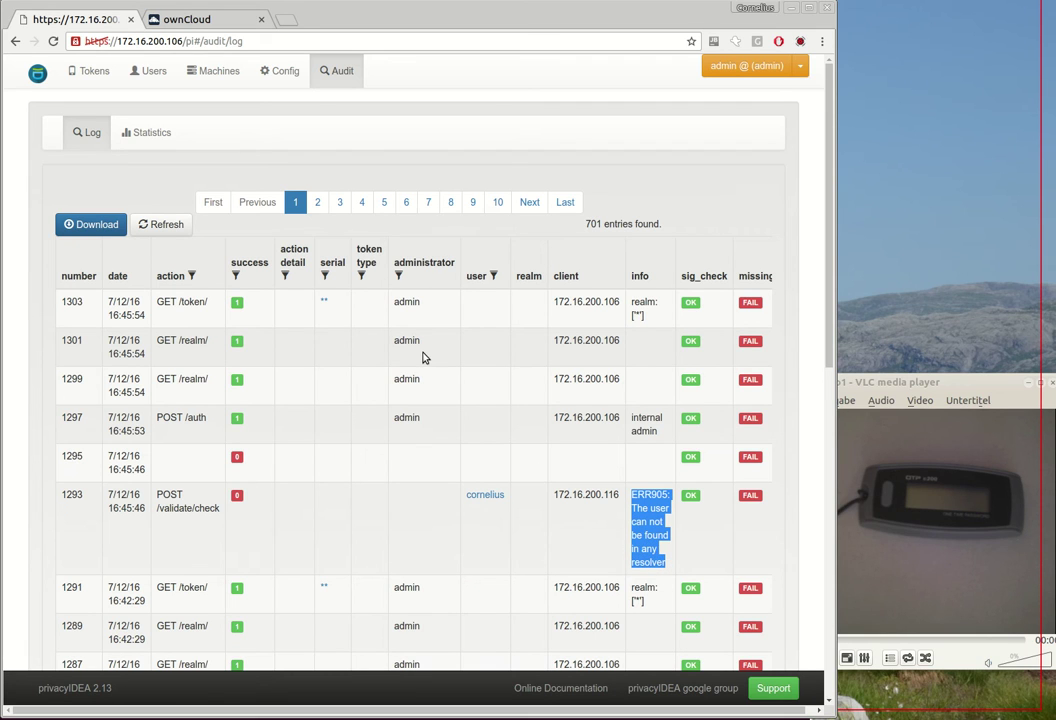
Step: Test the owncloud SQL resolver under Config > Users, confirming it finds 3 users
click(280, 72)
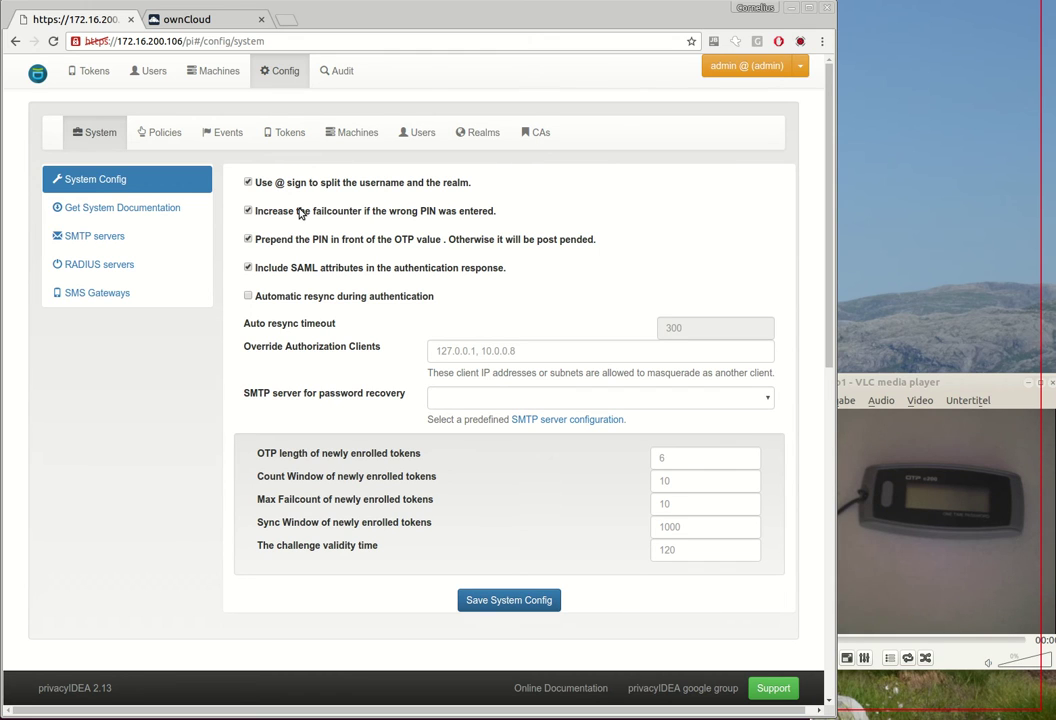
click(413, 132)
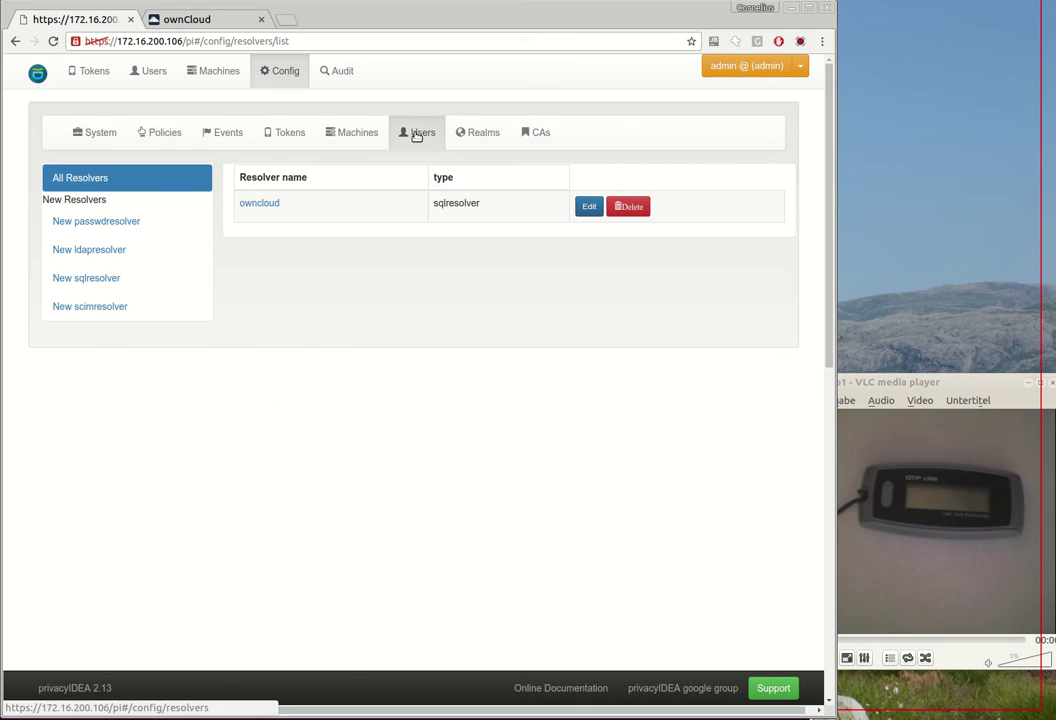
click(260, 204)
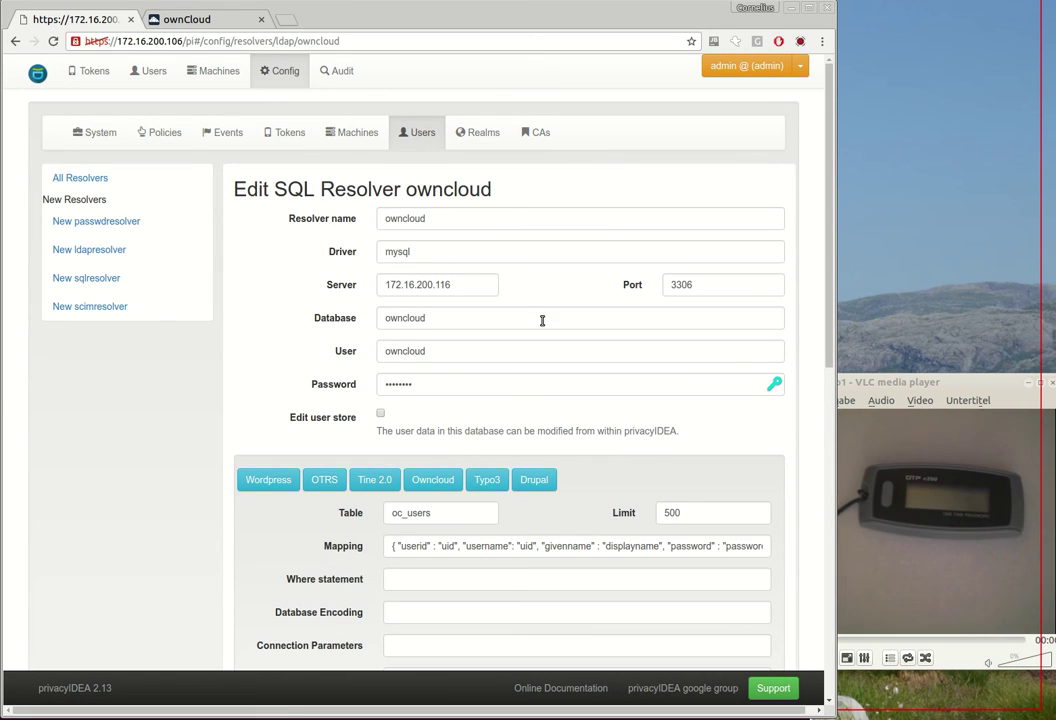
click(445, 218)
double_click(411, 287)
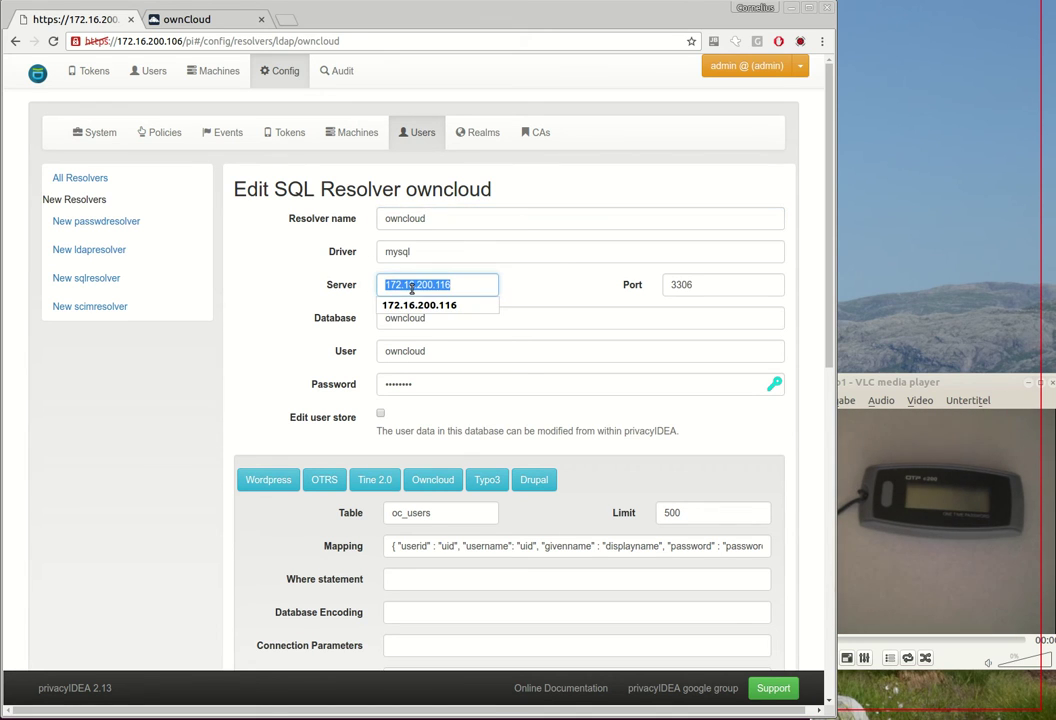
key(End)
scroll(464, 370, down, 2)
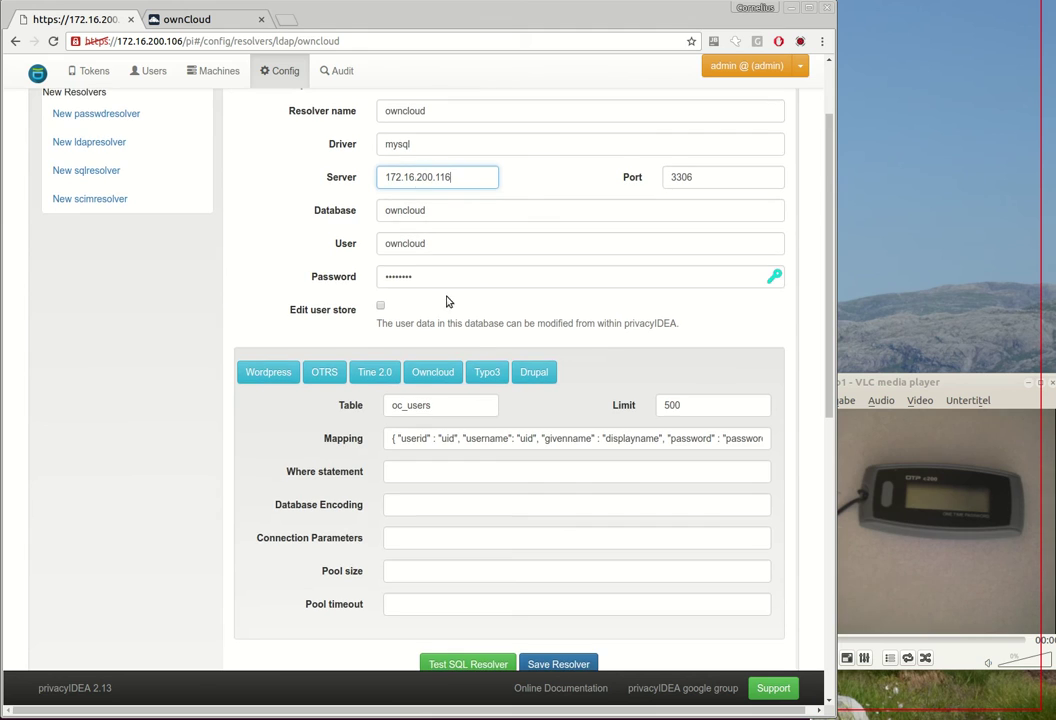
scroll(490, 370, down, 3)
click(481, 519)
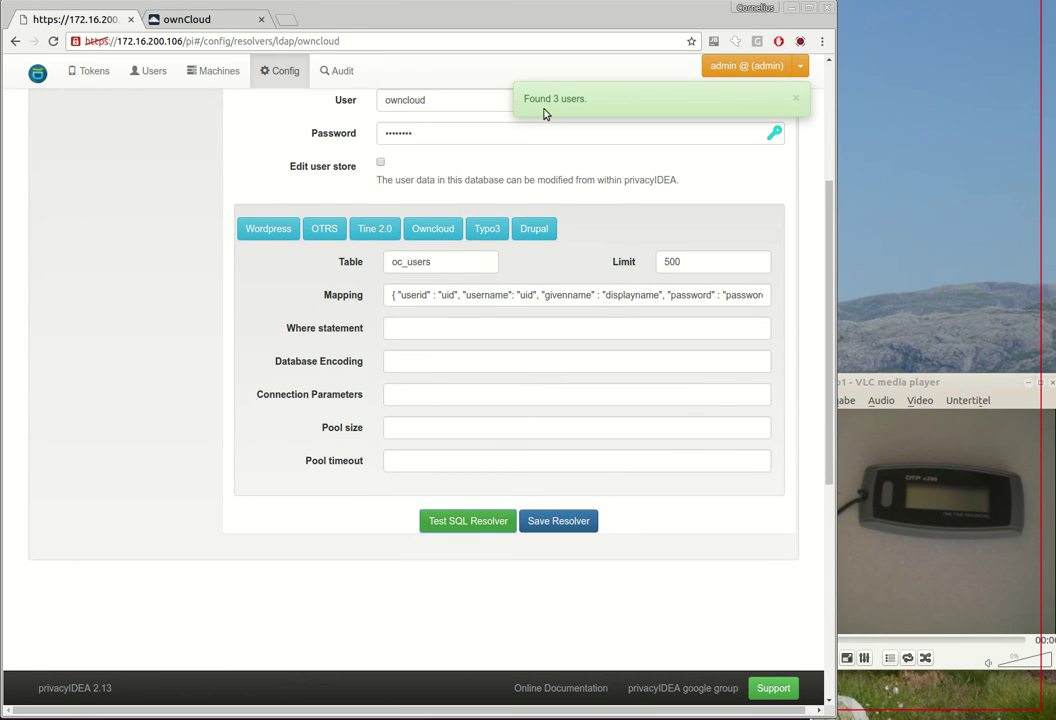
scroll(526, 252, up, 3)
Step: Create a realm named owncloud using the owncloud resolver
click(501, 150)
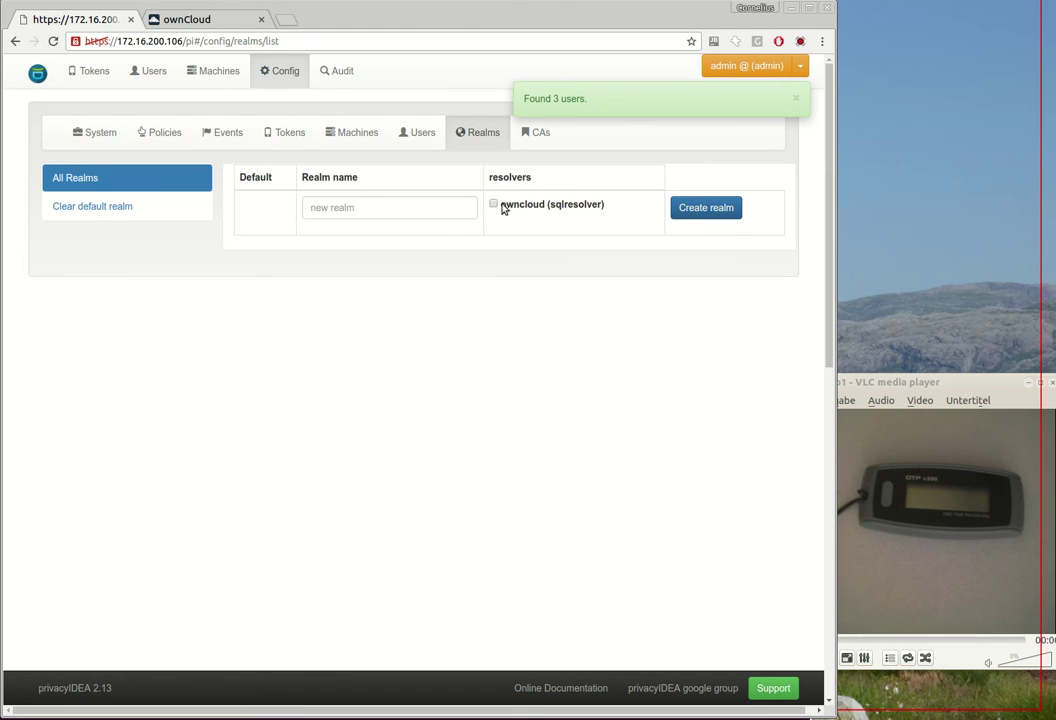
click(492, 204)
click(387, 207)
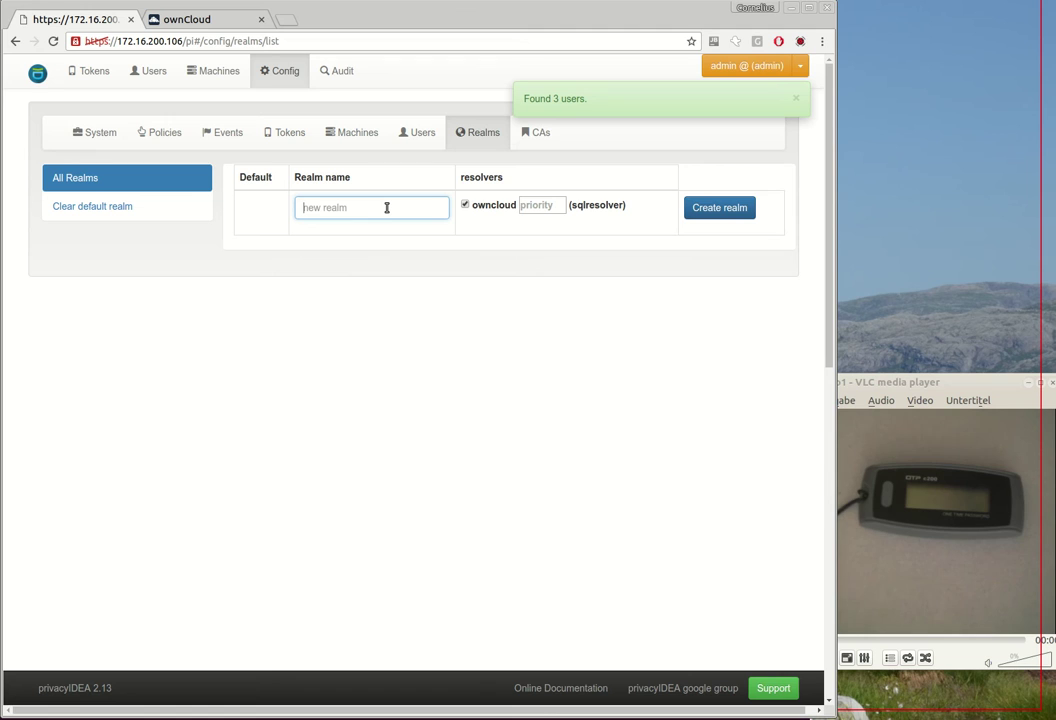
text(owncloud)
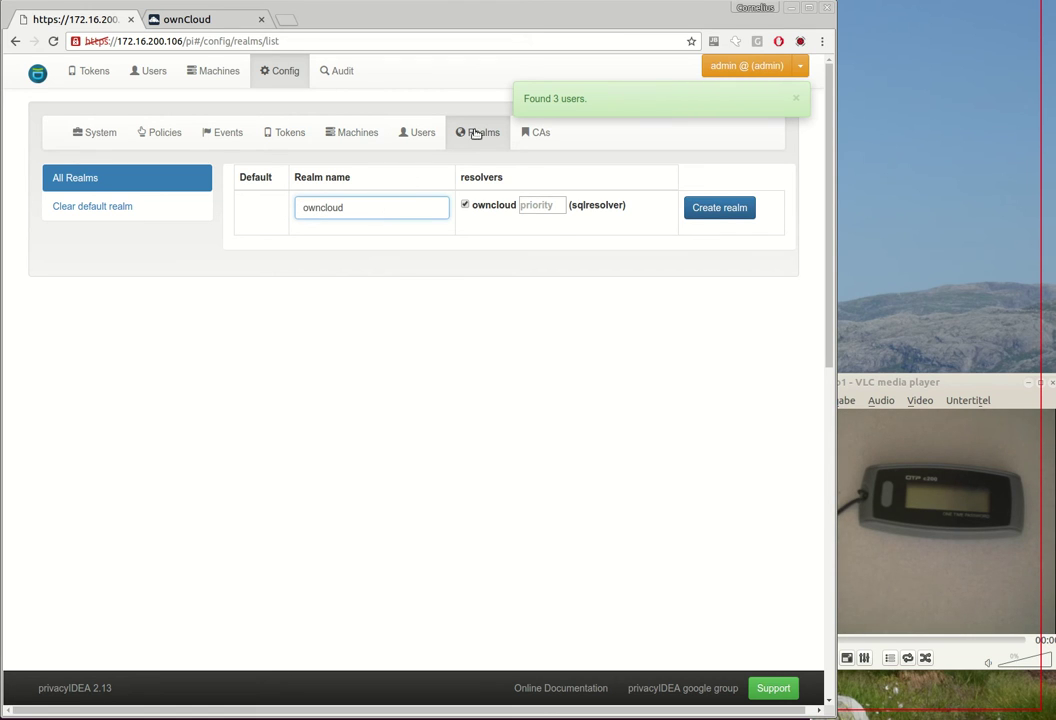
click(717, 207)
Step: View the new realm's user list in privacyIDEA
click(150, 70)
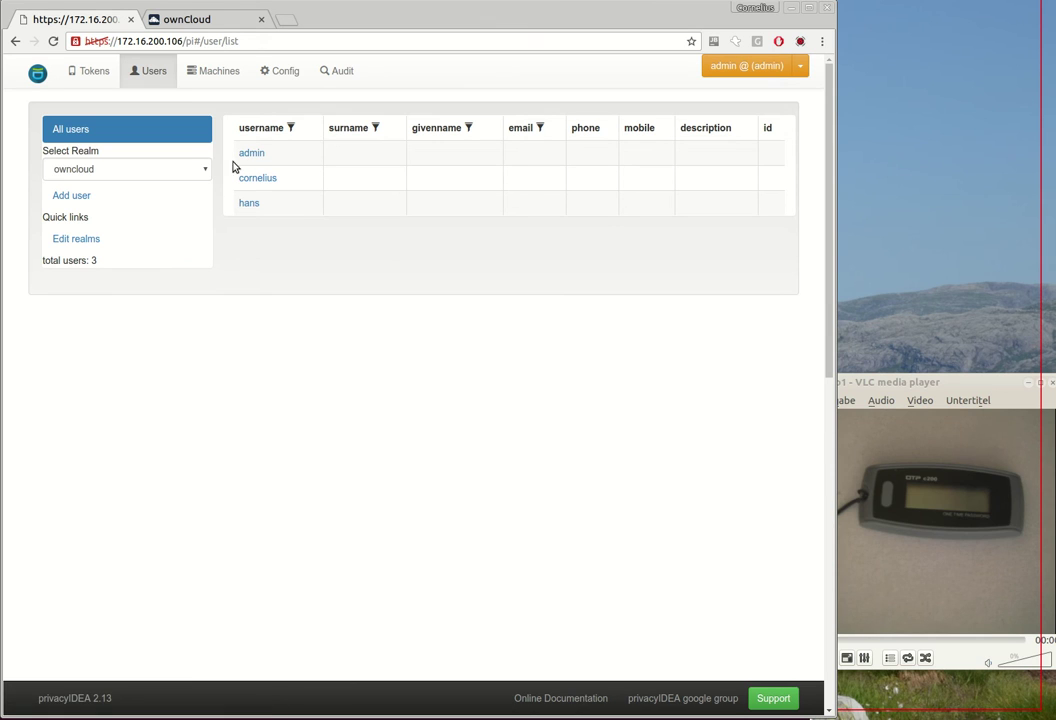
click(197, 26)
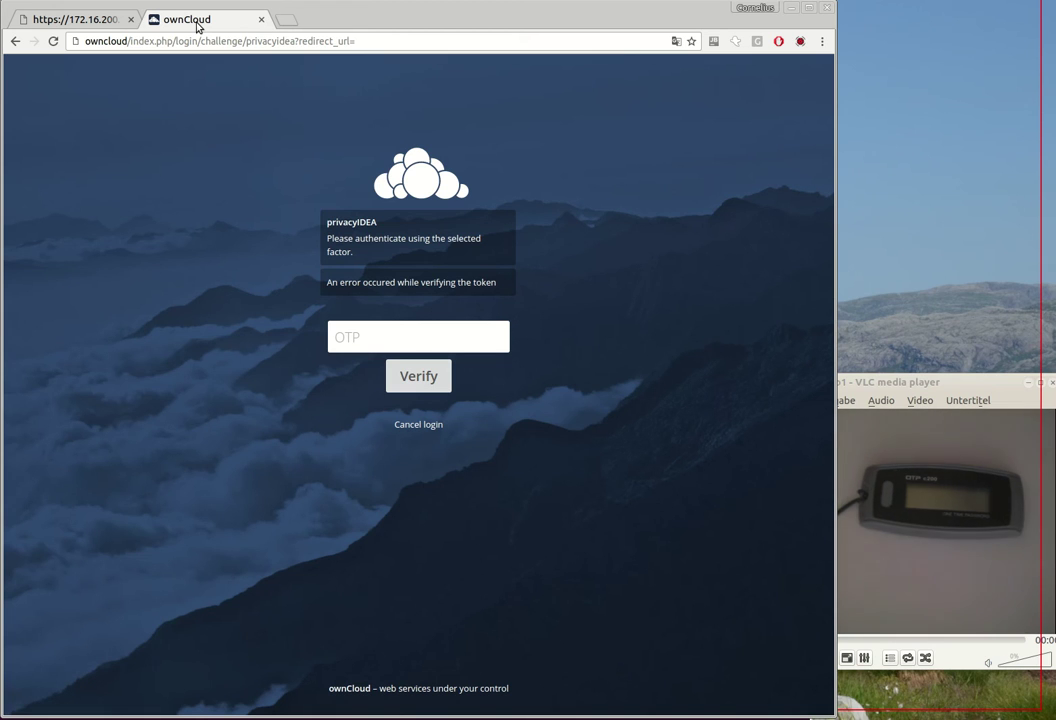
click(104, 24)
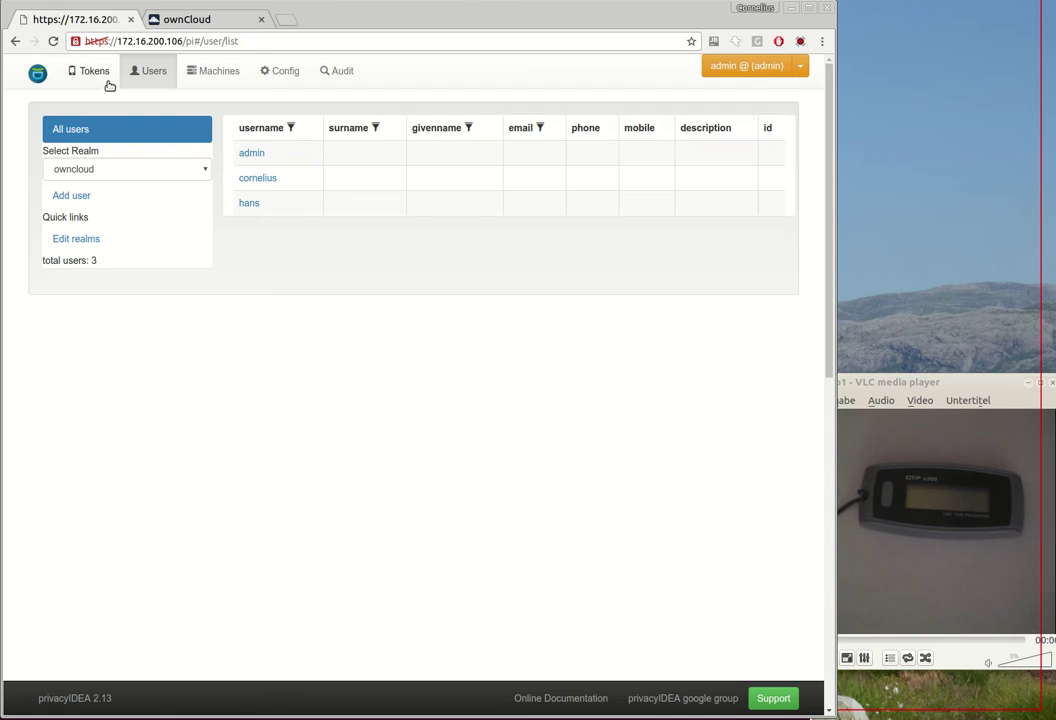
Step: Assign the imported TOTP token to the test user via the serial suggestion
click(270, 179)
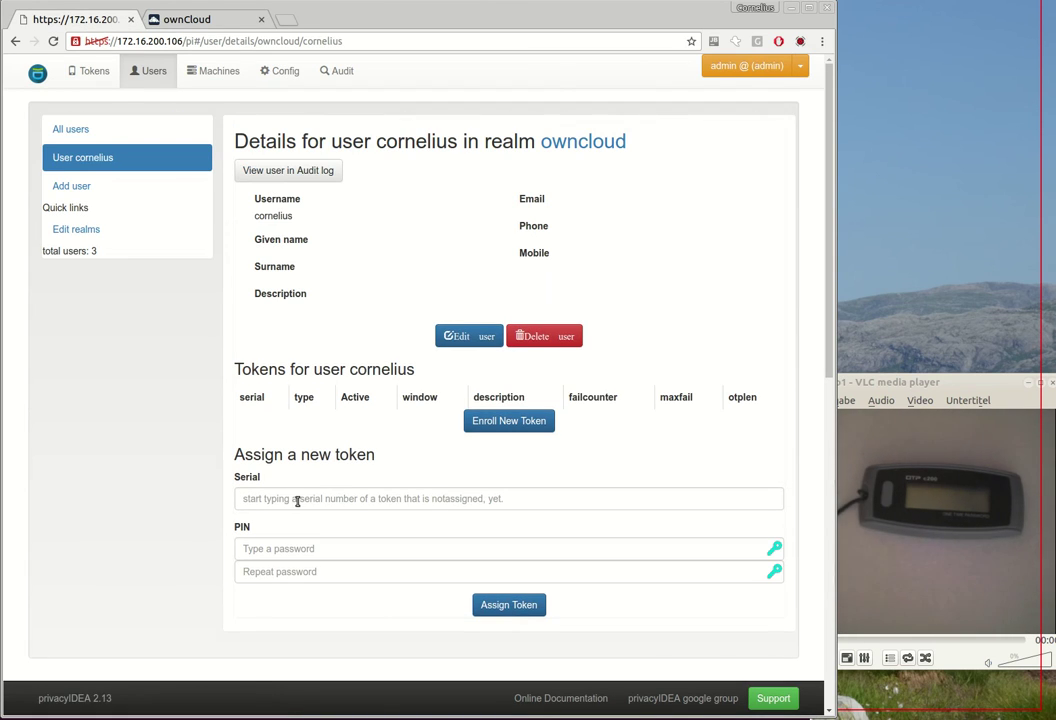
click(297, 500)
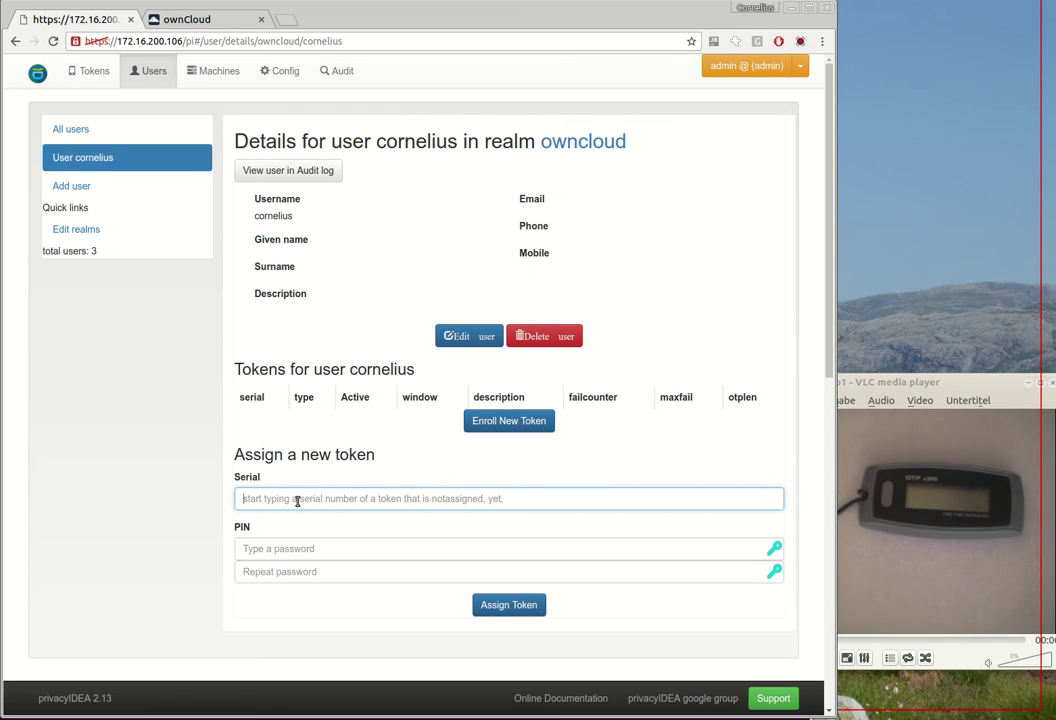
text(20)
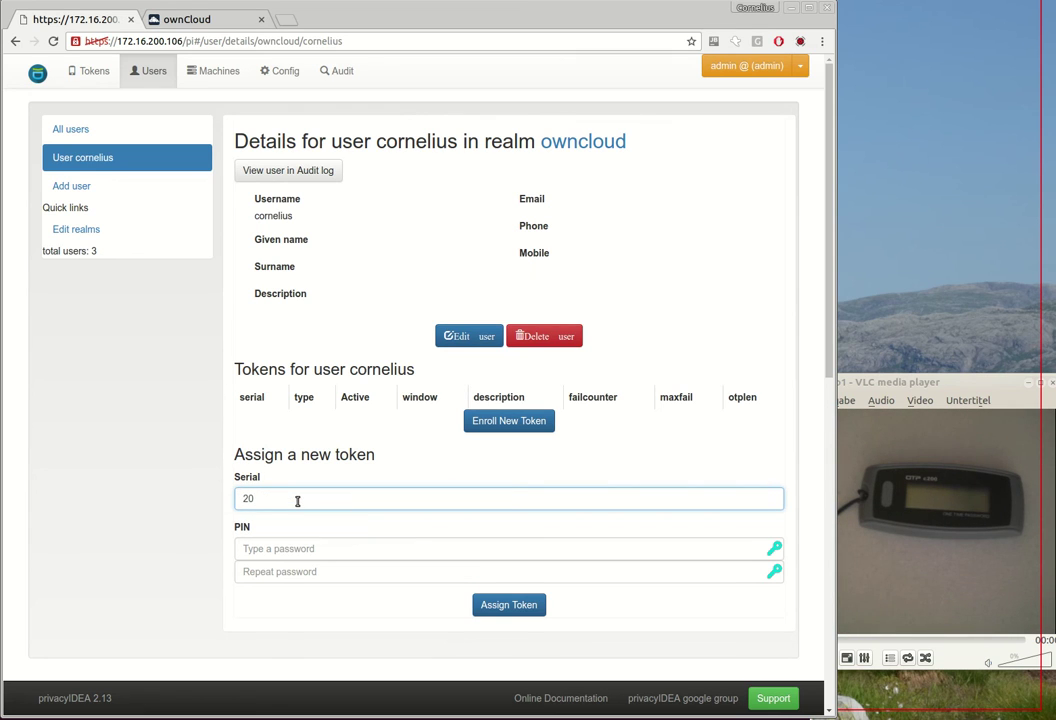
key(BackSpace)
key(Return)
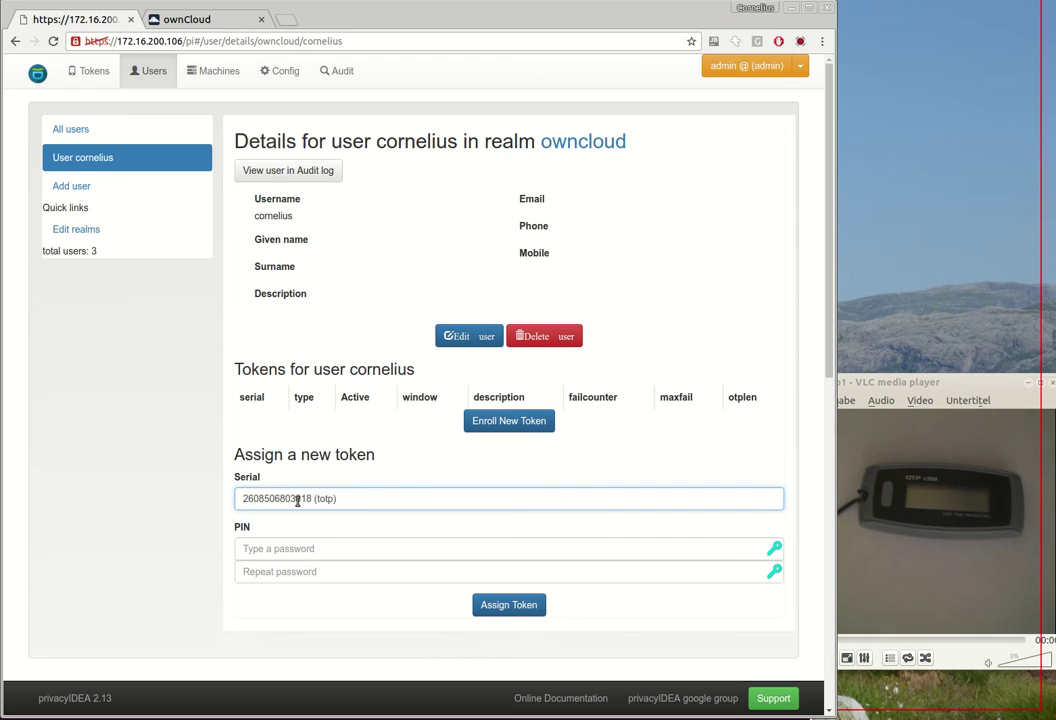
click(535, 605)
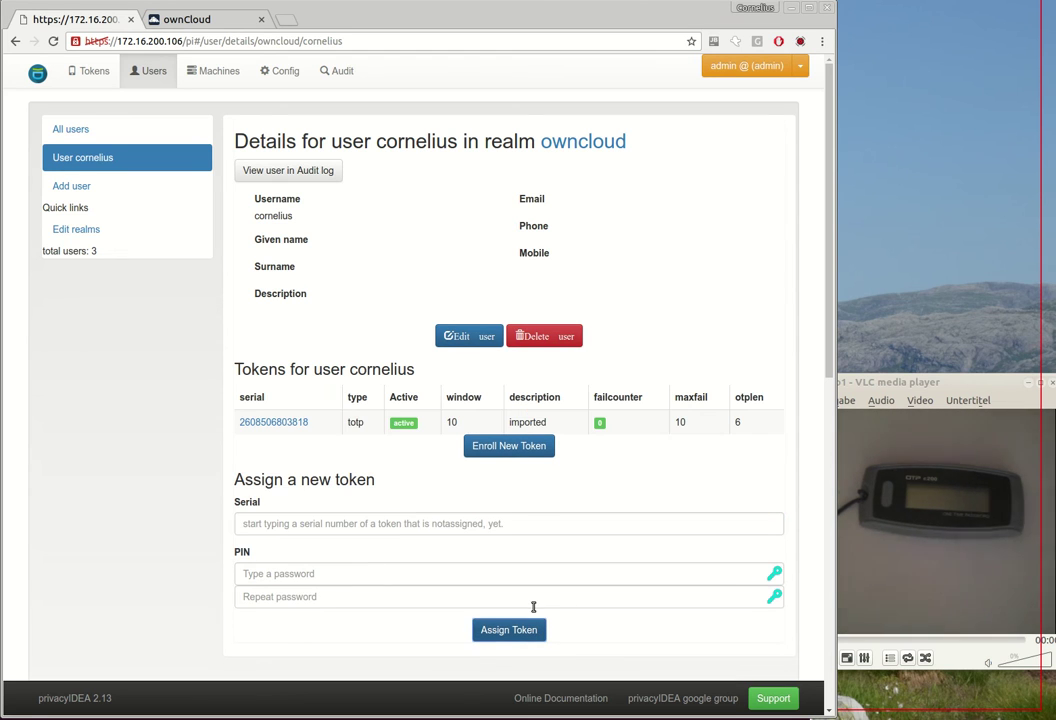
Step: Test the token with the current one-time code, then check it on the user's details
click(299, 424)
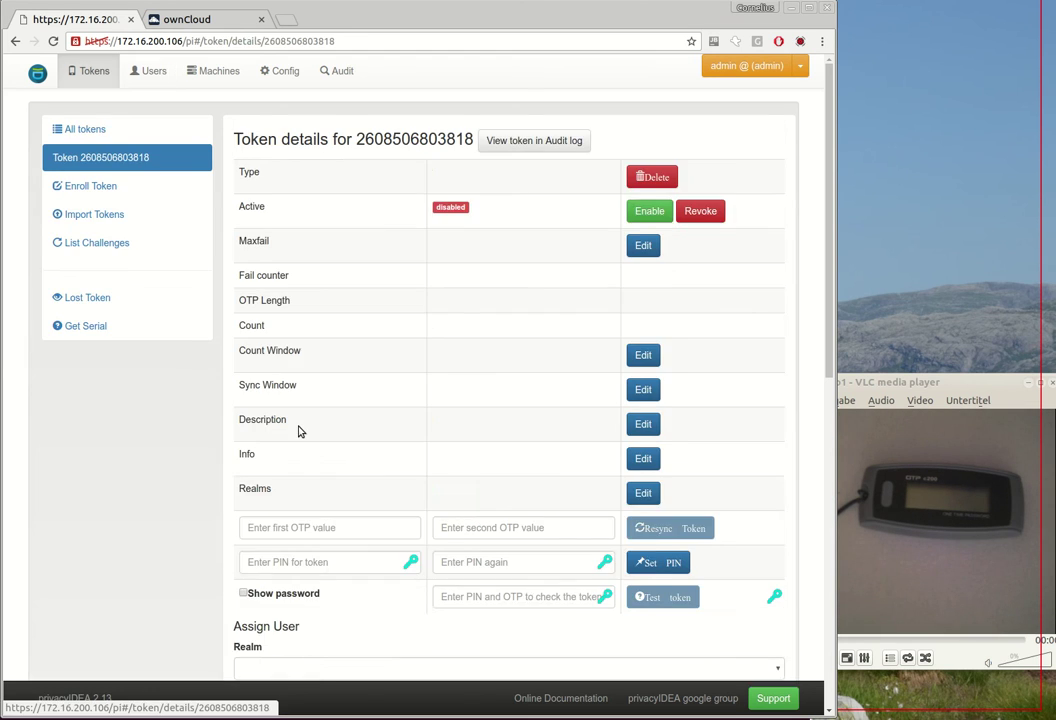
scroll(476, 520, down, 3)
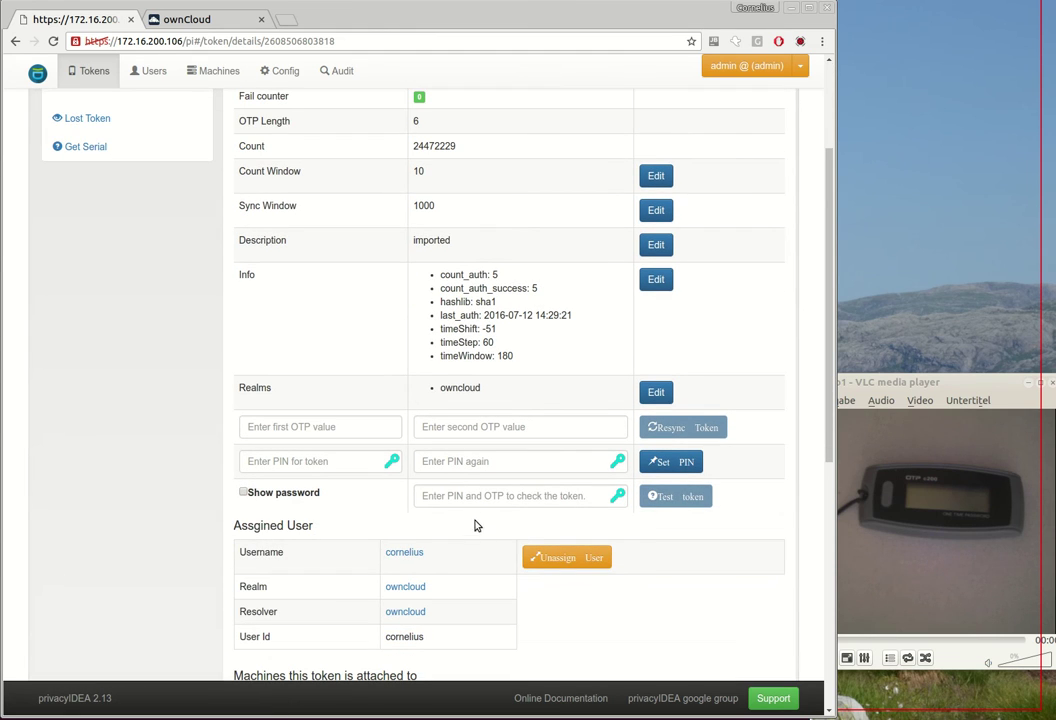
click(243, 493)
click(423, 494)
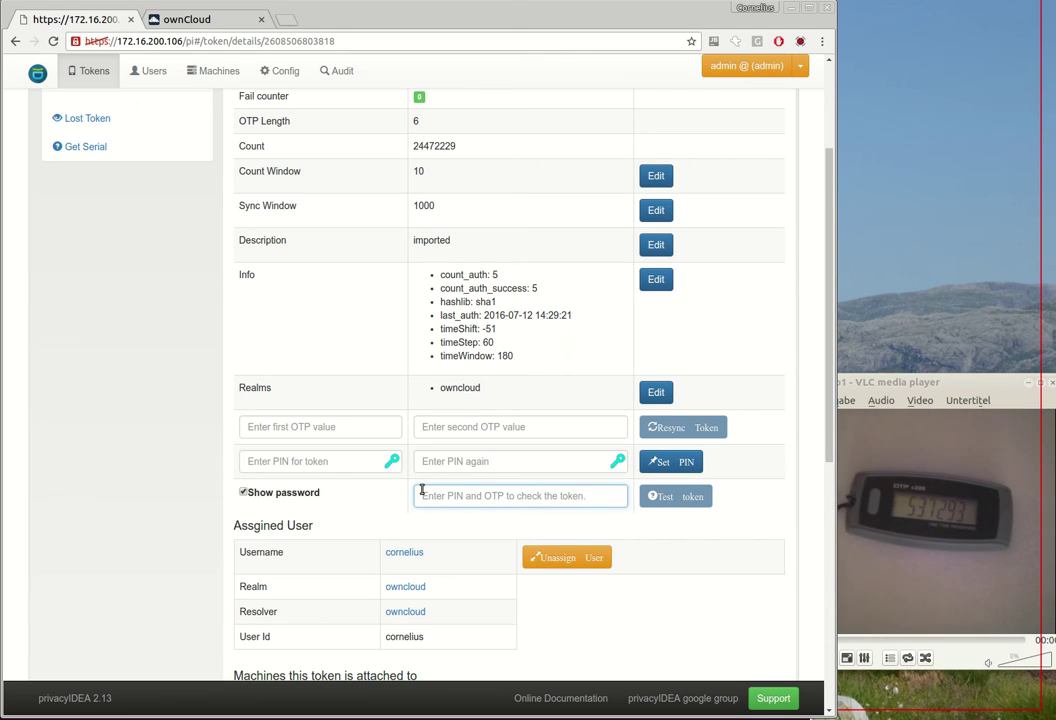
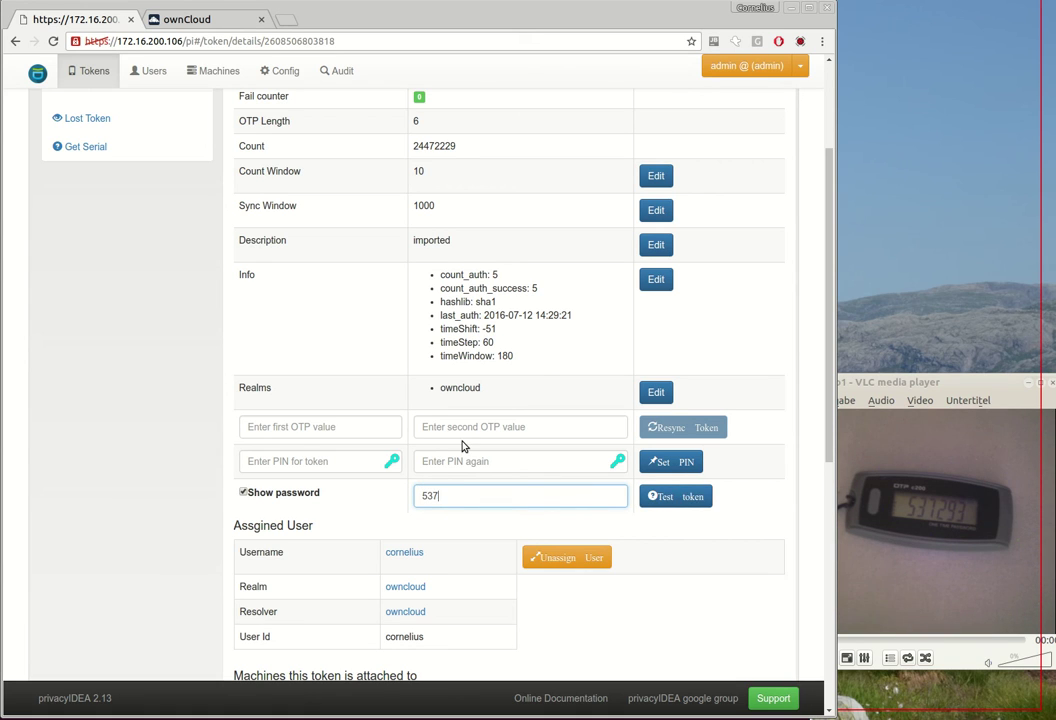
click(698, 496)
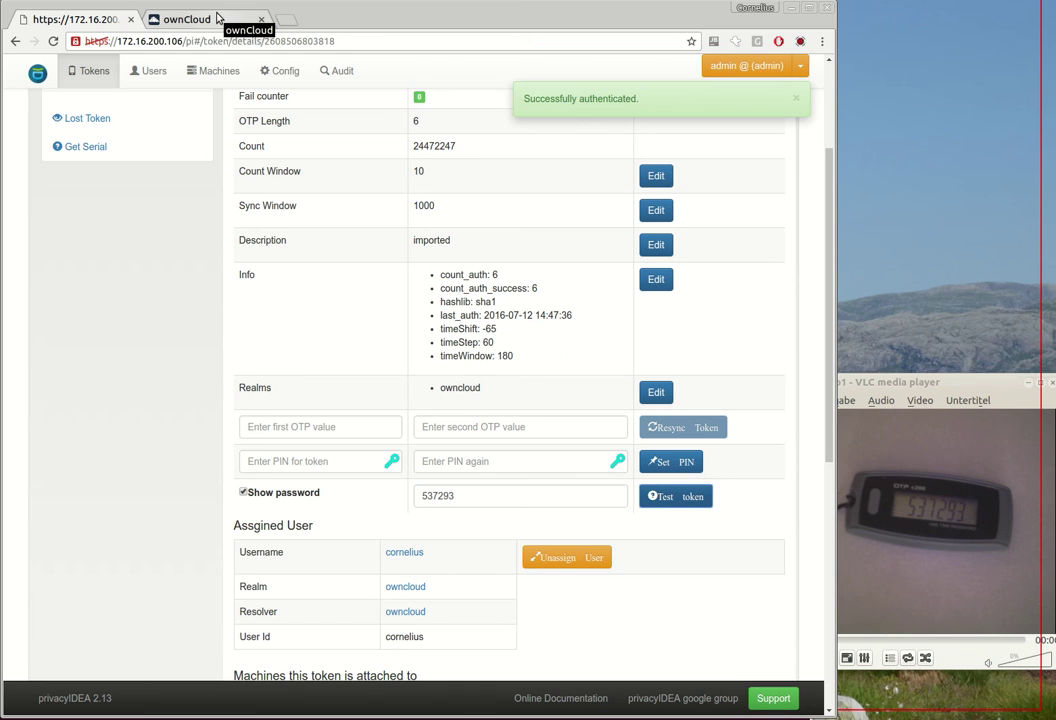
scroll(238, 405, up, 3)
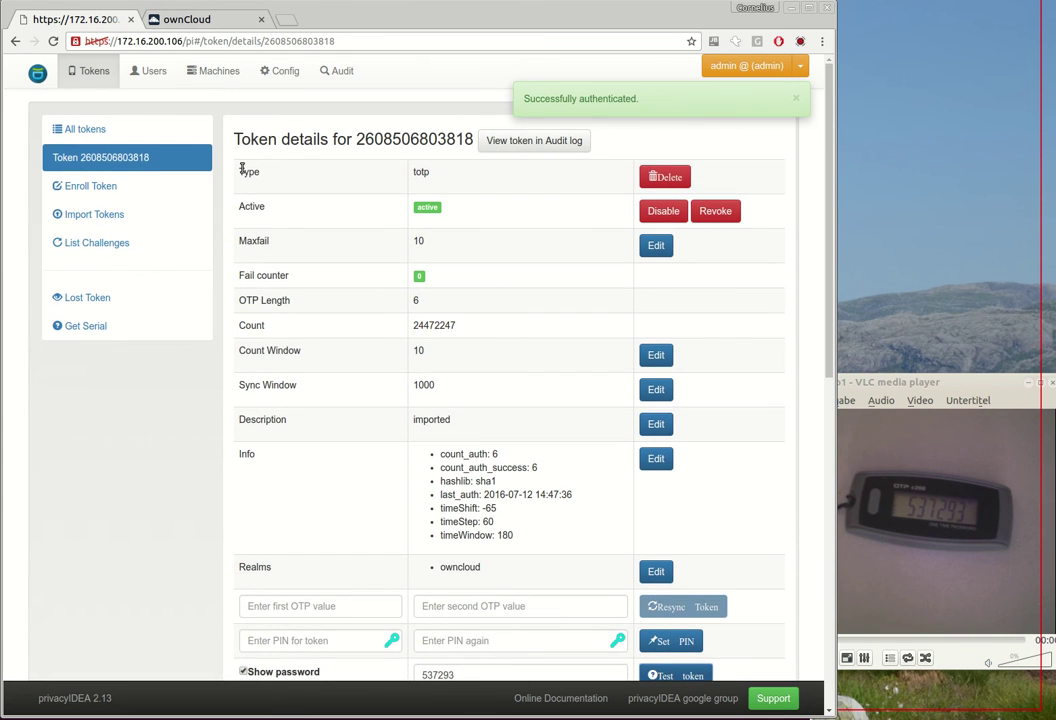
click(150, 78)
click(257, 179)
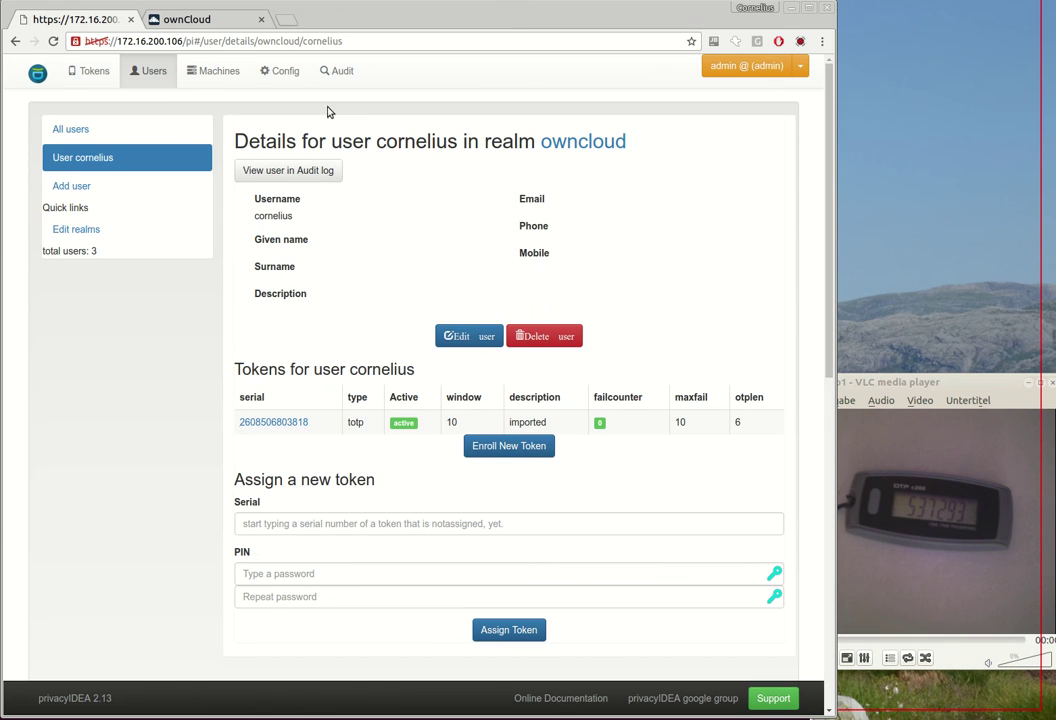
Step: Cancel the failed login, re-enter the test user's credentials and verify with a fresh privacyIDEA code
click(210, 20)
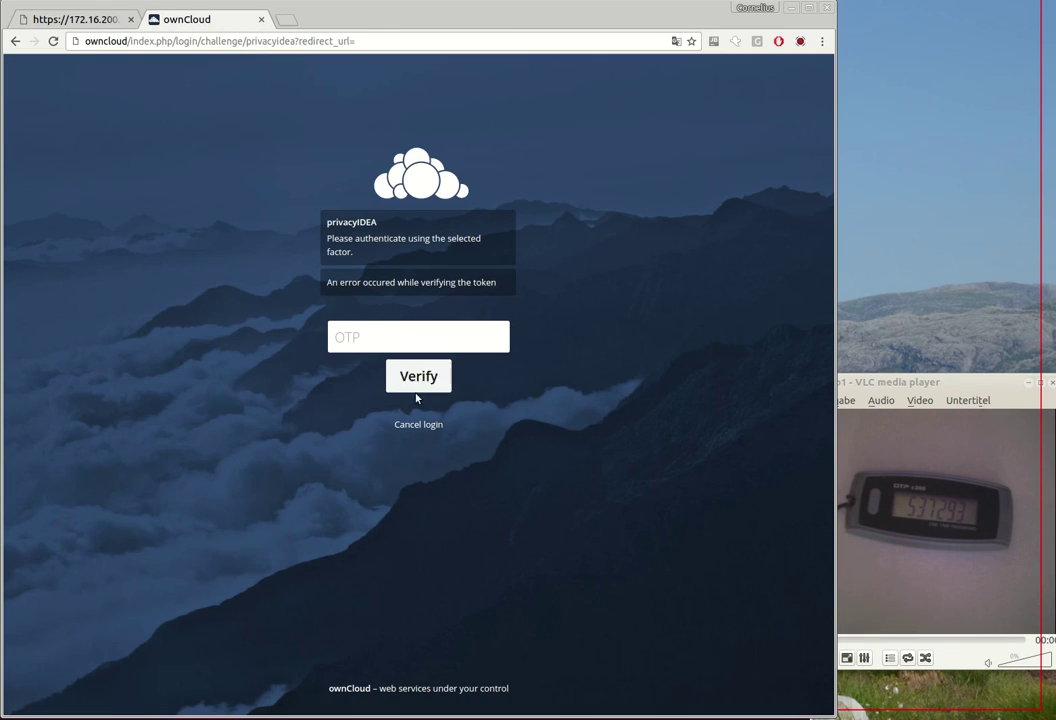
click(417, 425)
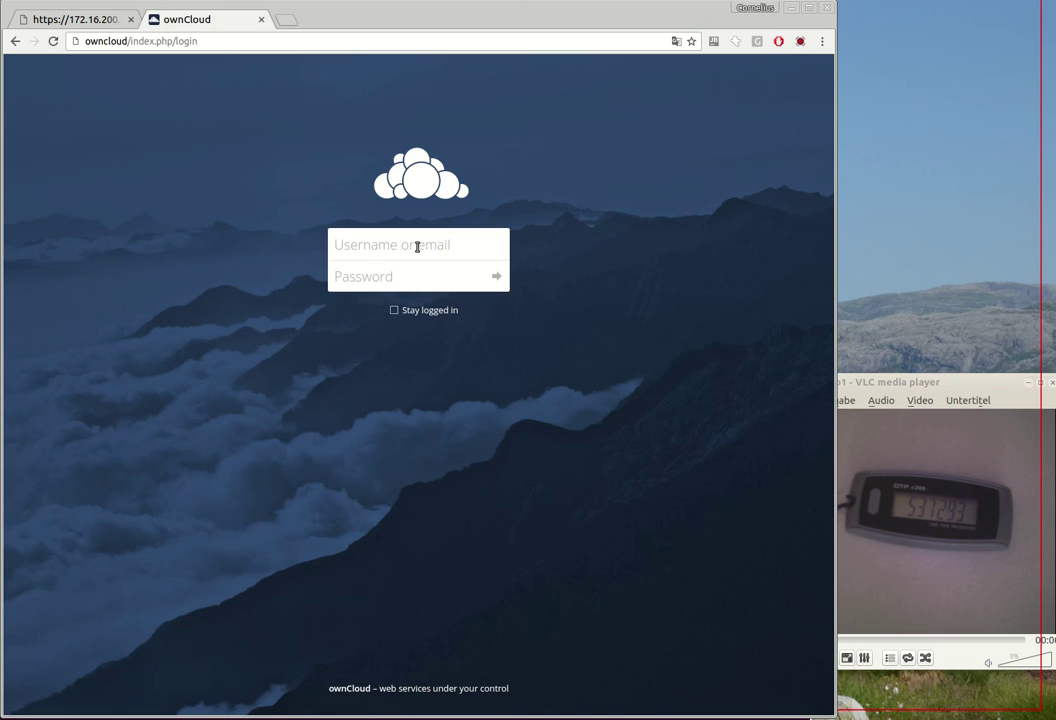
click(417, 246)
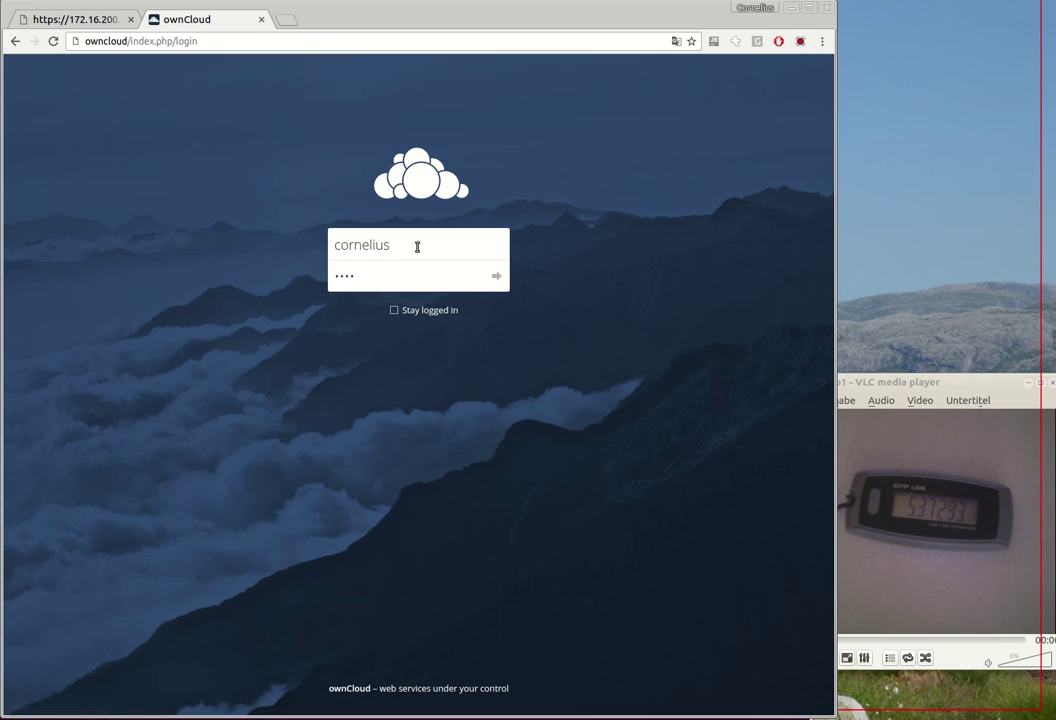
key(Return)
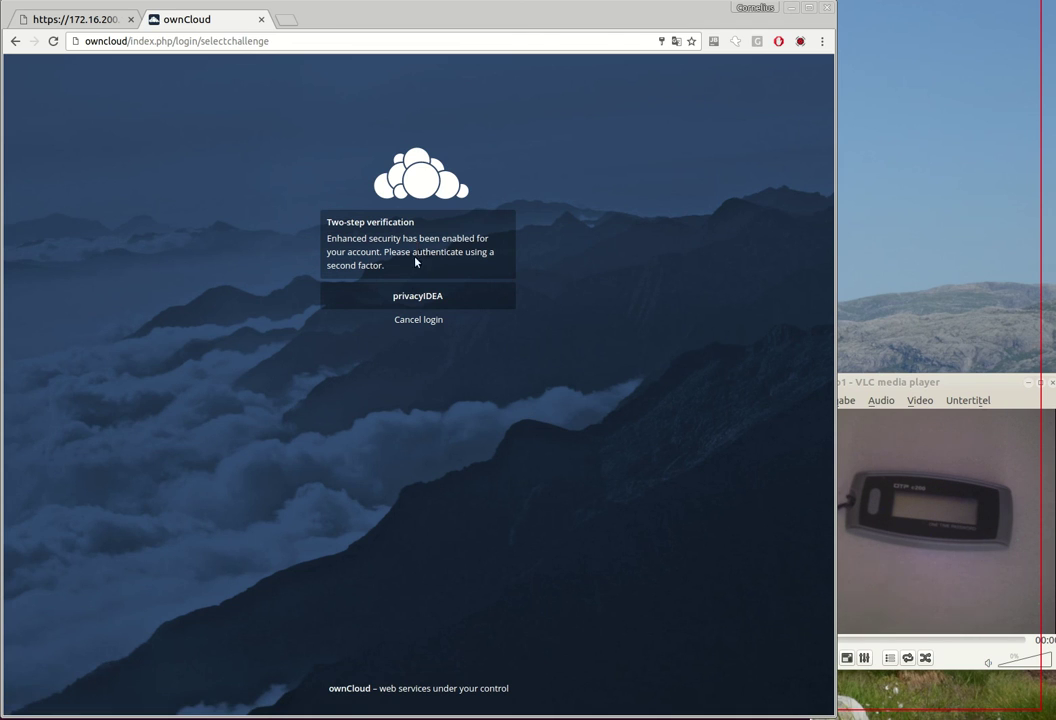
click(420, 293)
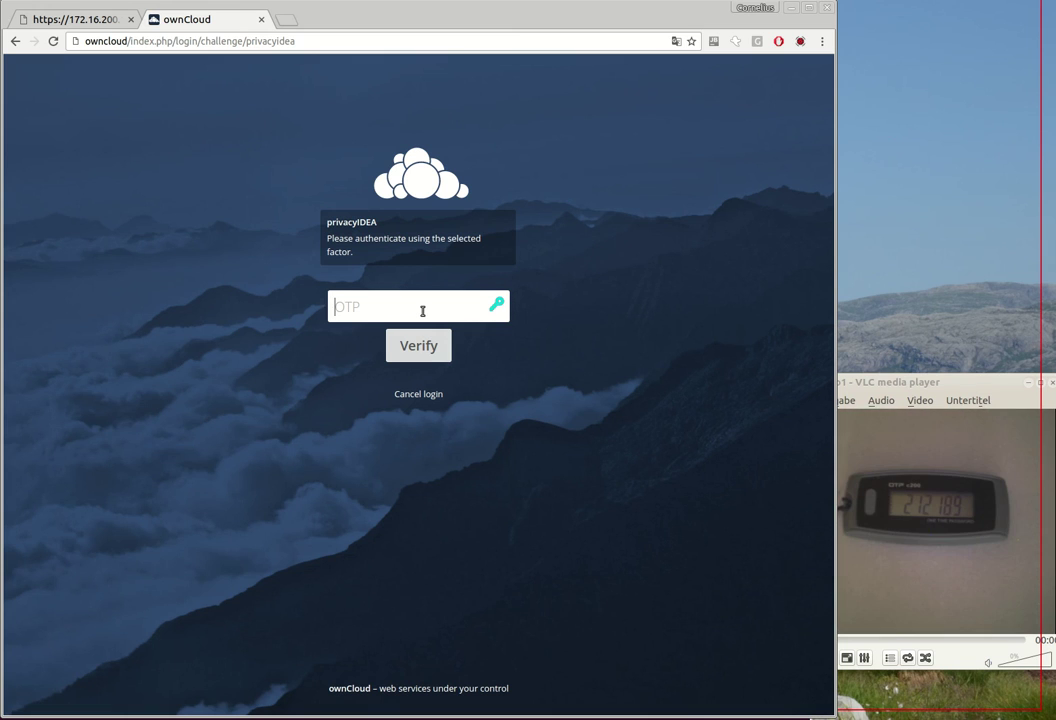
text(2)
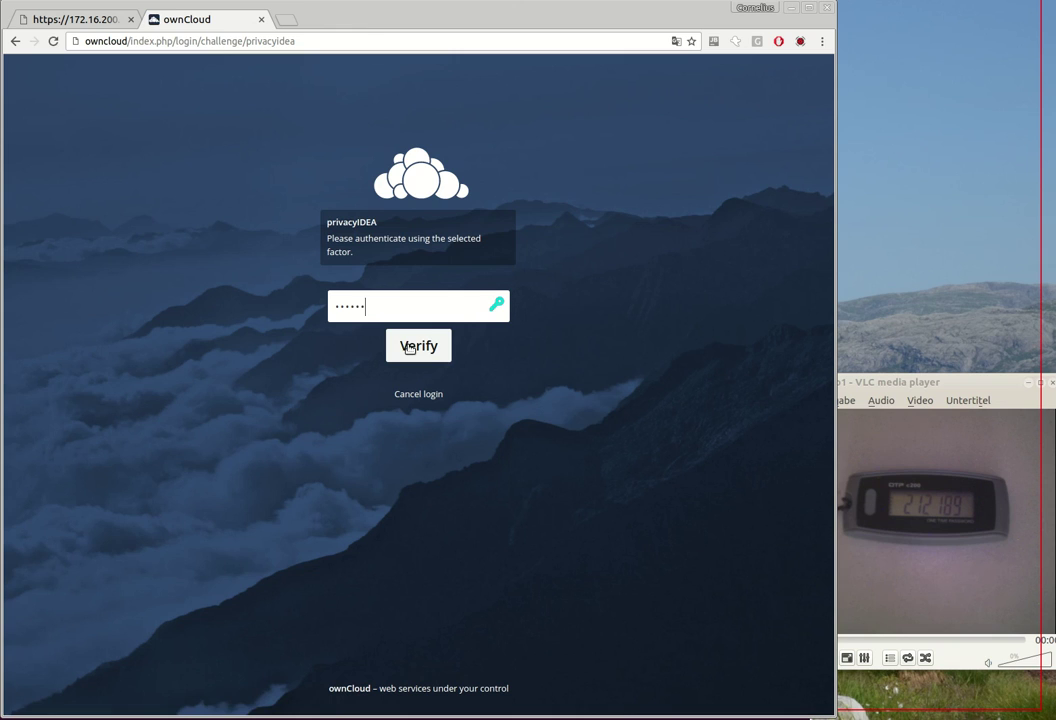
click(414, 345)
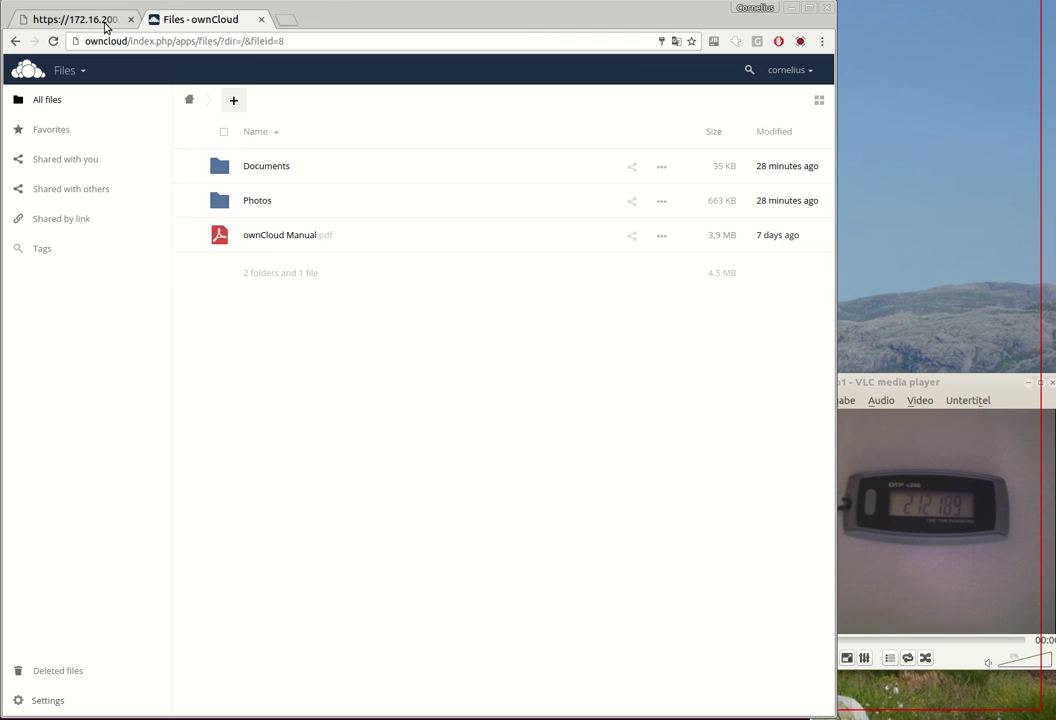
Step: On the Users page, create a new user account with a username and password
click(784, 72)
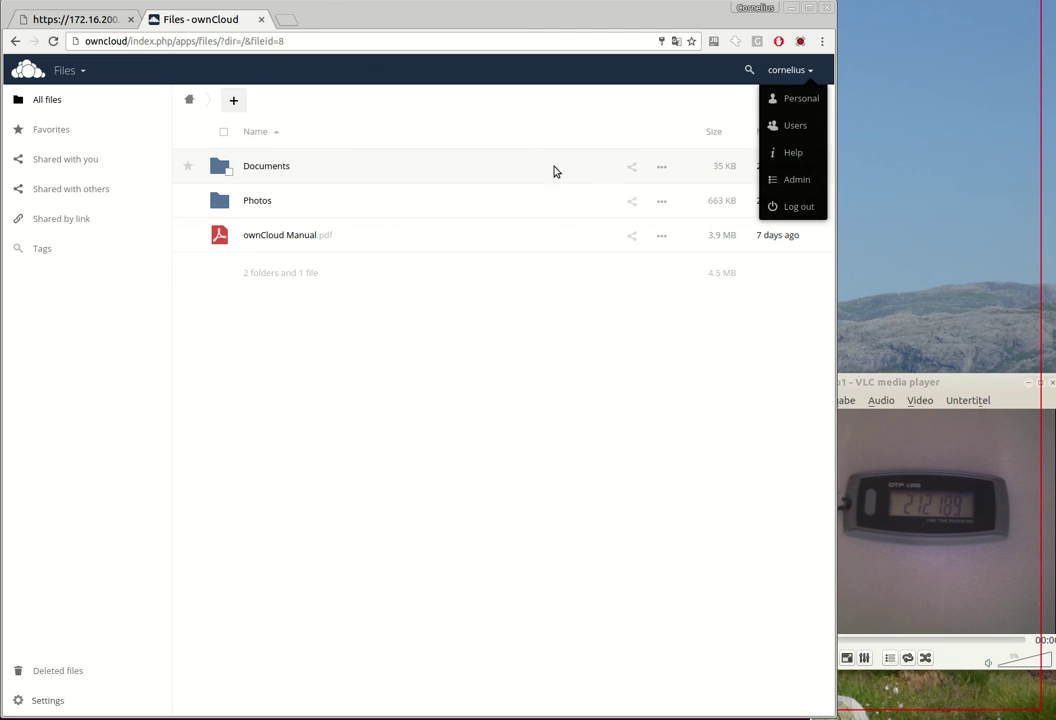
click(795, 125)
click(203, 106)
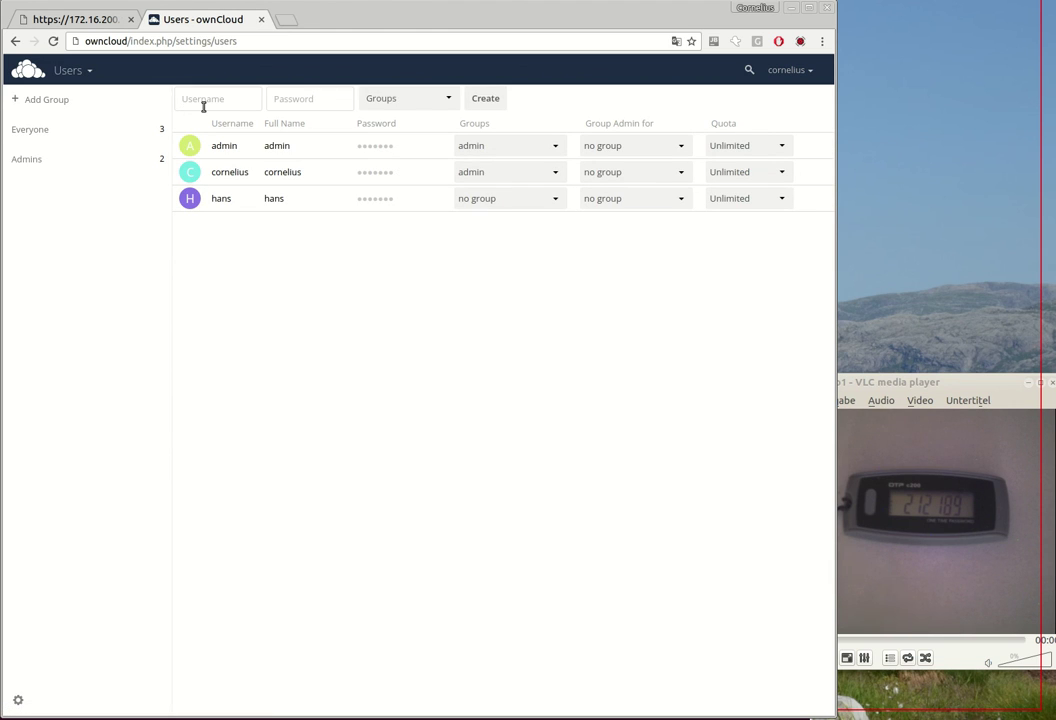
key(Tab)
click(483, 100)
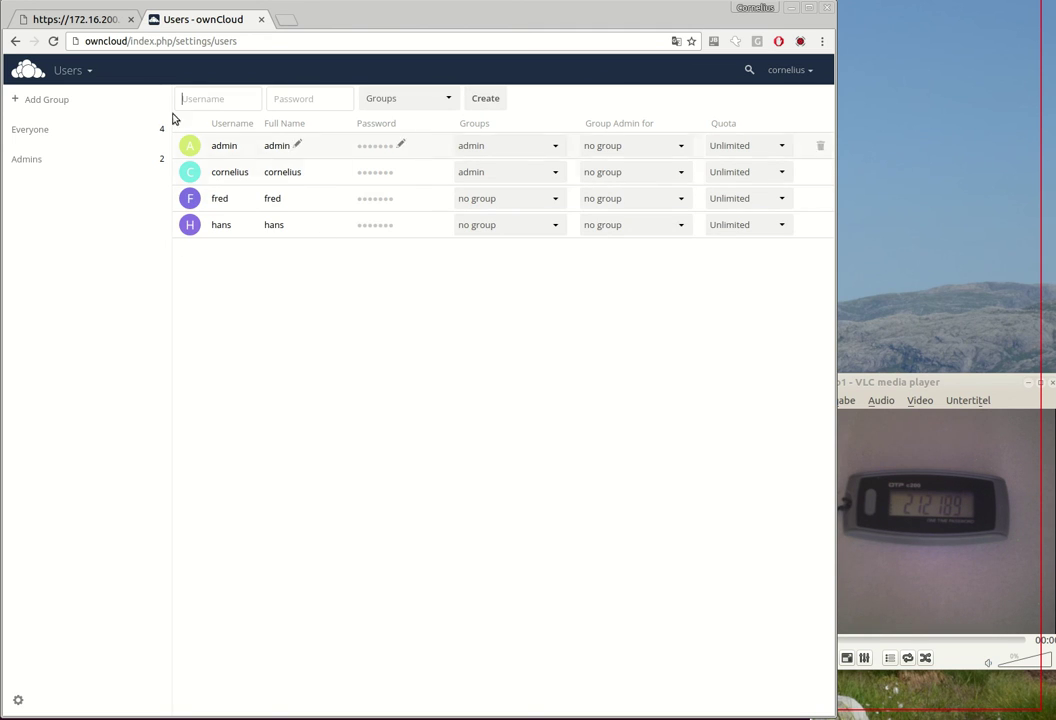
Step: In privacyIDEA, list the owncloud realm's 4 users and open the new user's token-less details
click(96, 28)
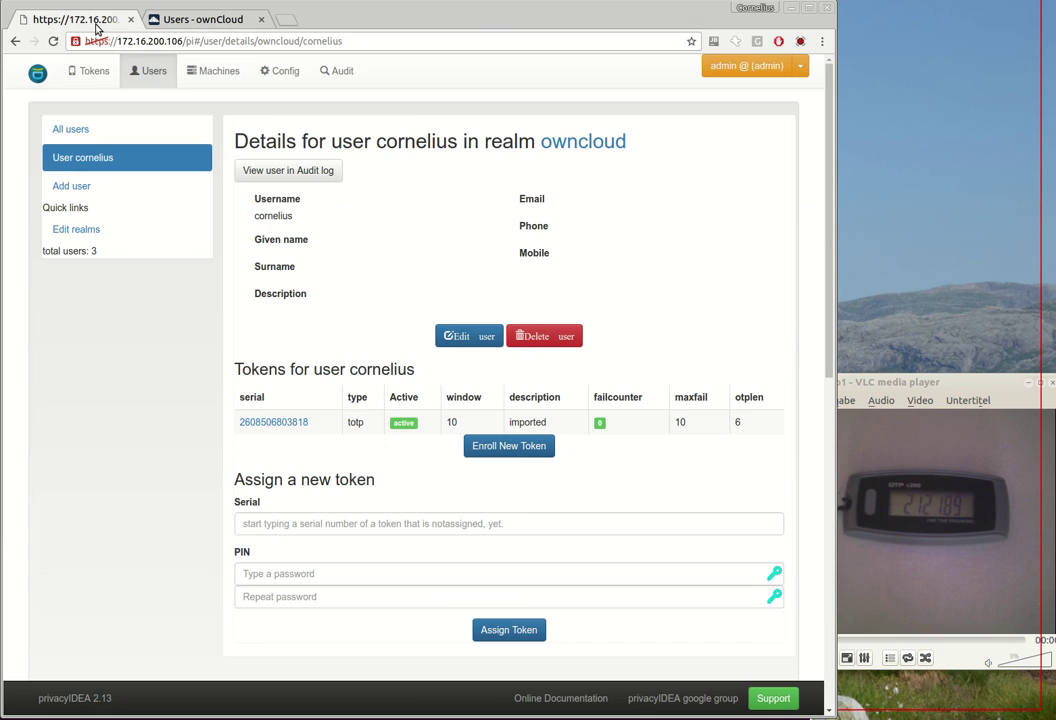
click(93, 72)
click(146, 72)
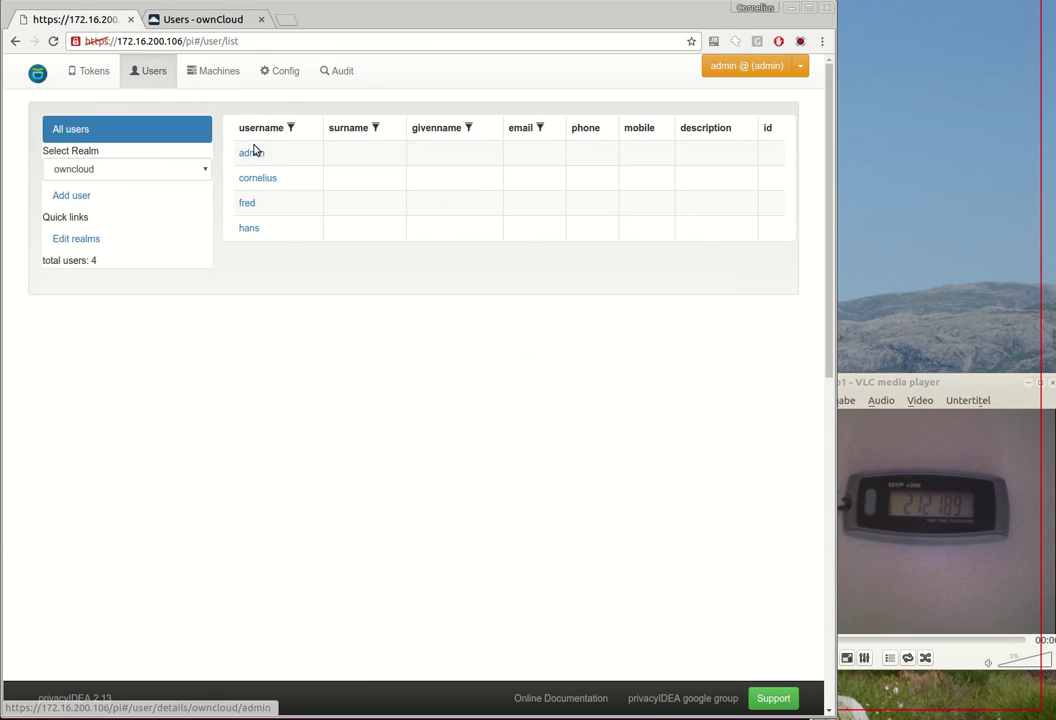
click(247, 204)
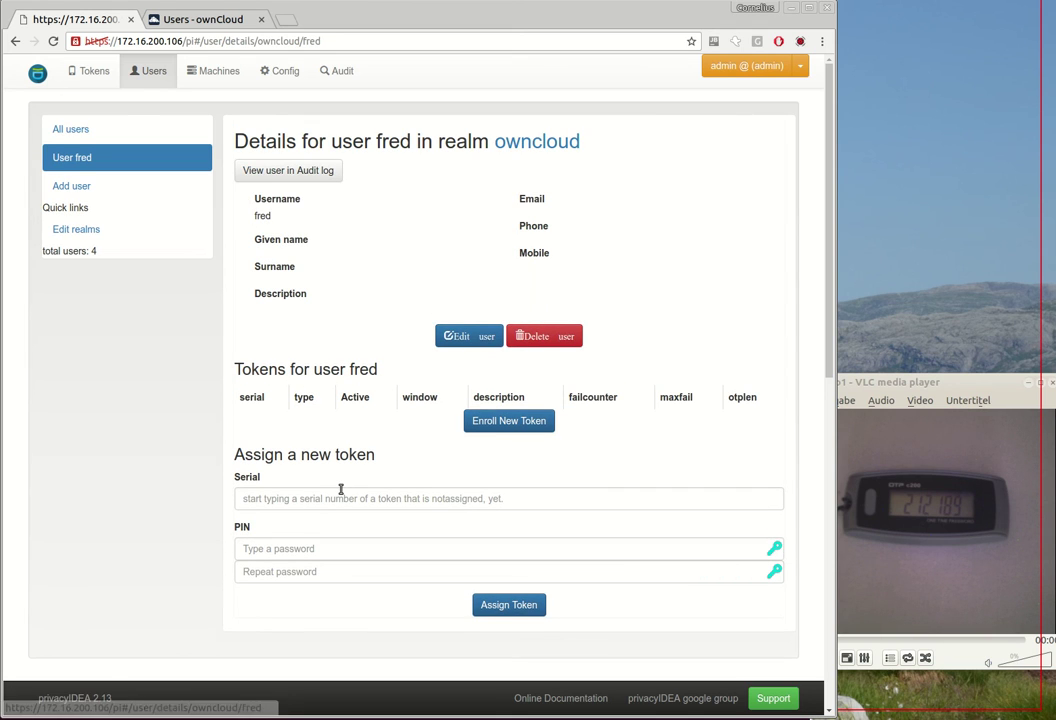